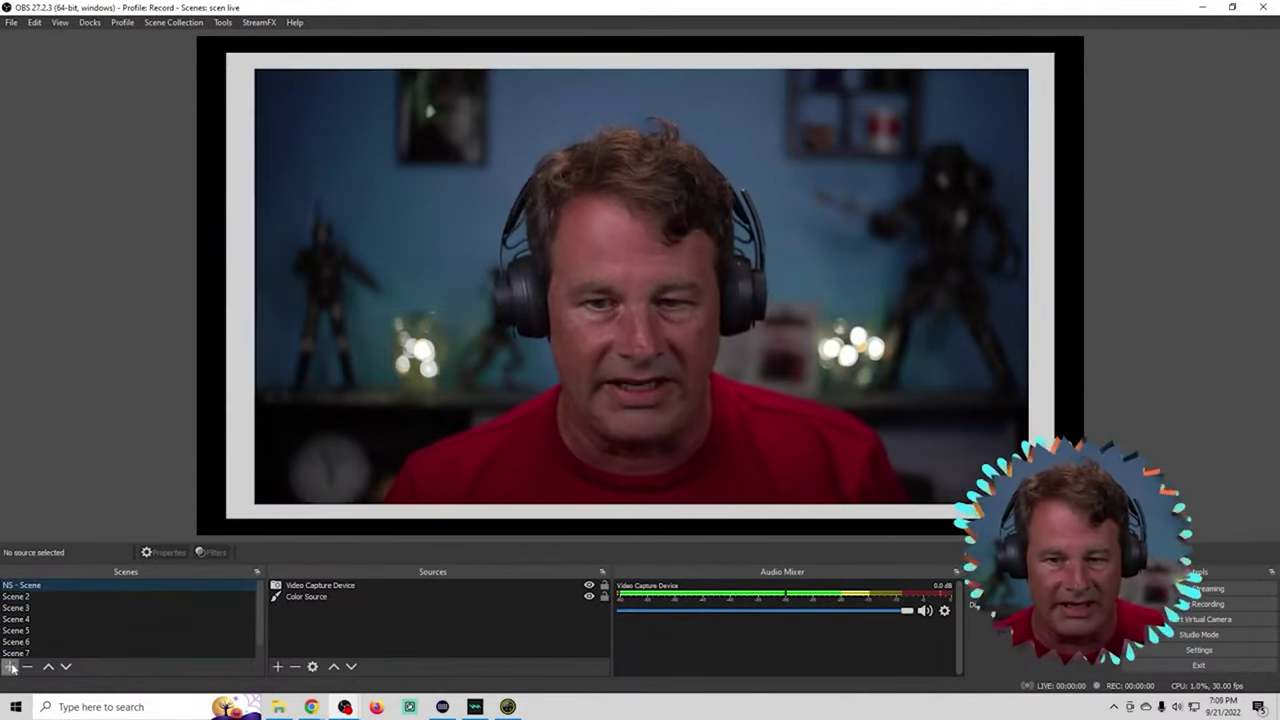
Create a new scene named after the first guest.
left_click(9, 666)
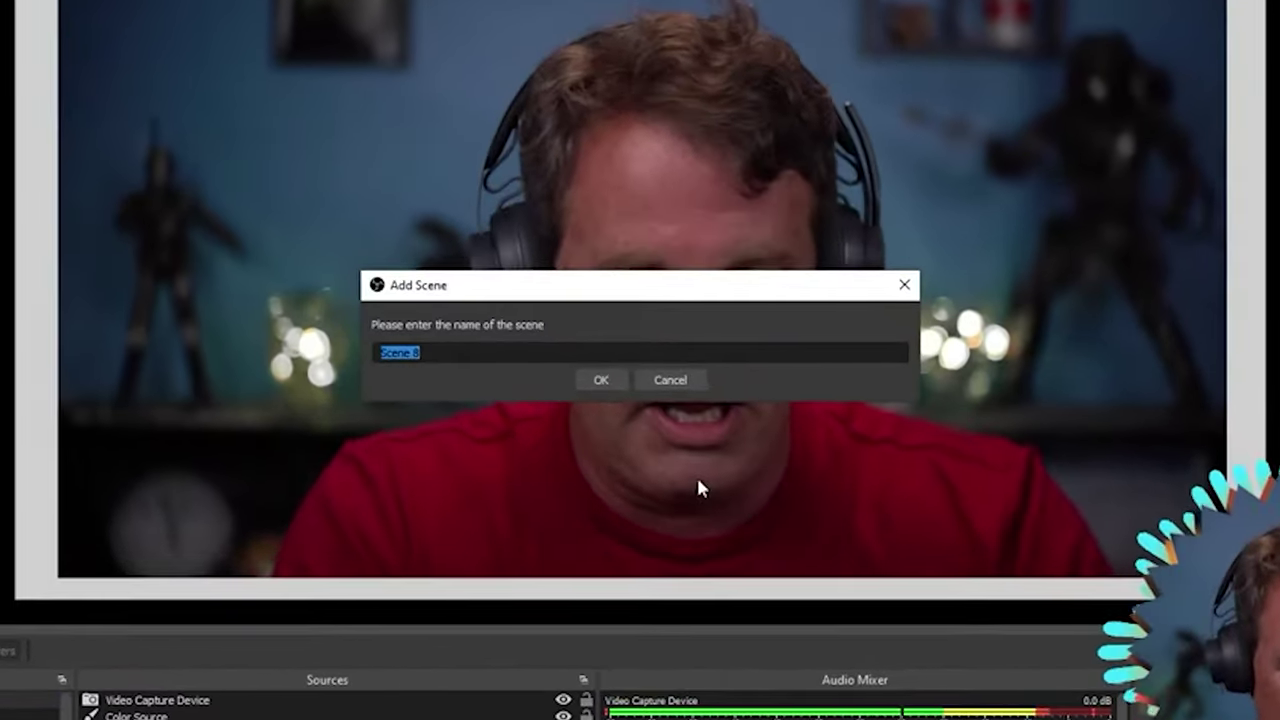
type("NS")
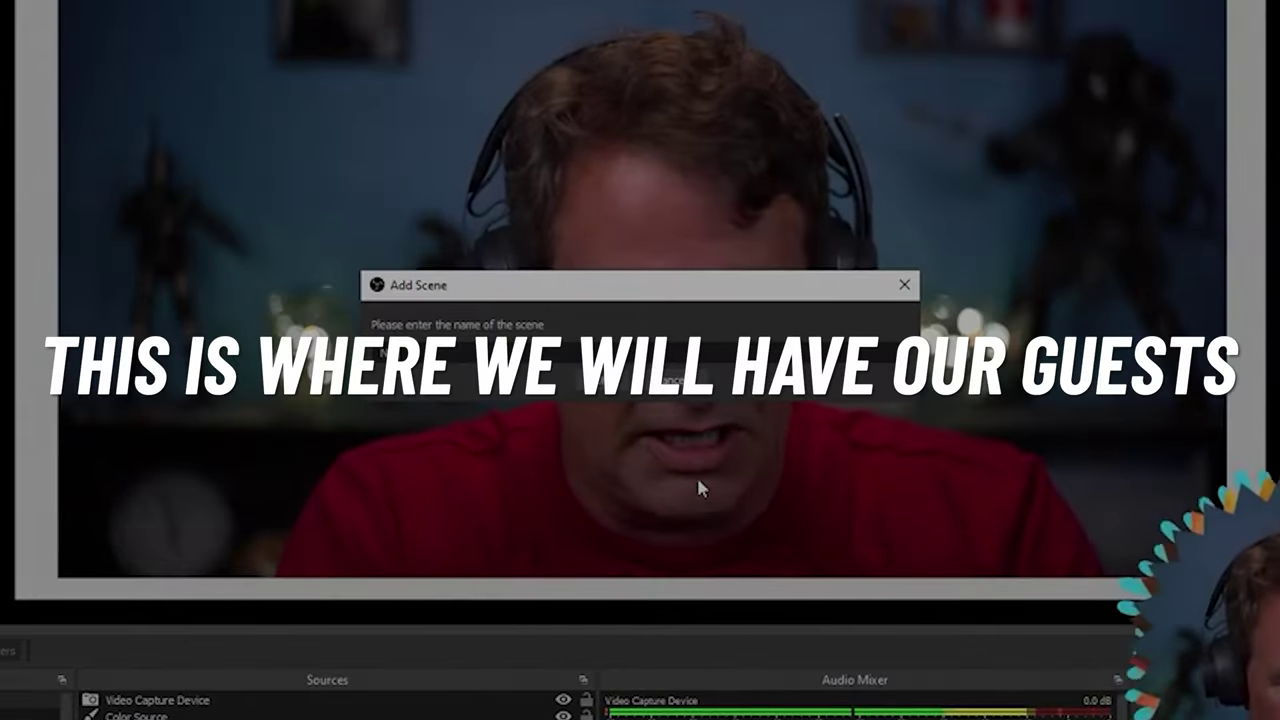
type("-")
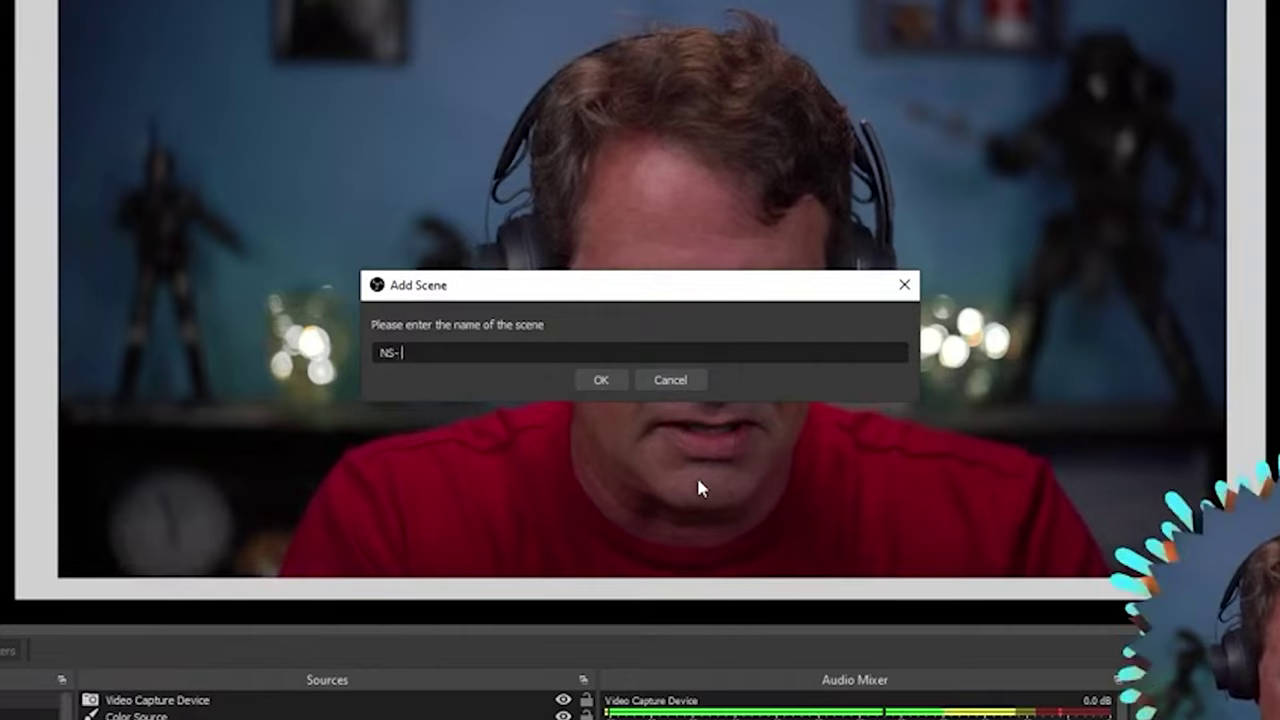
type("Monica")
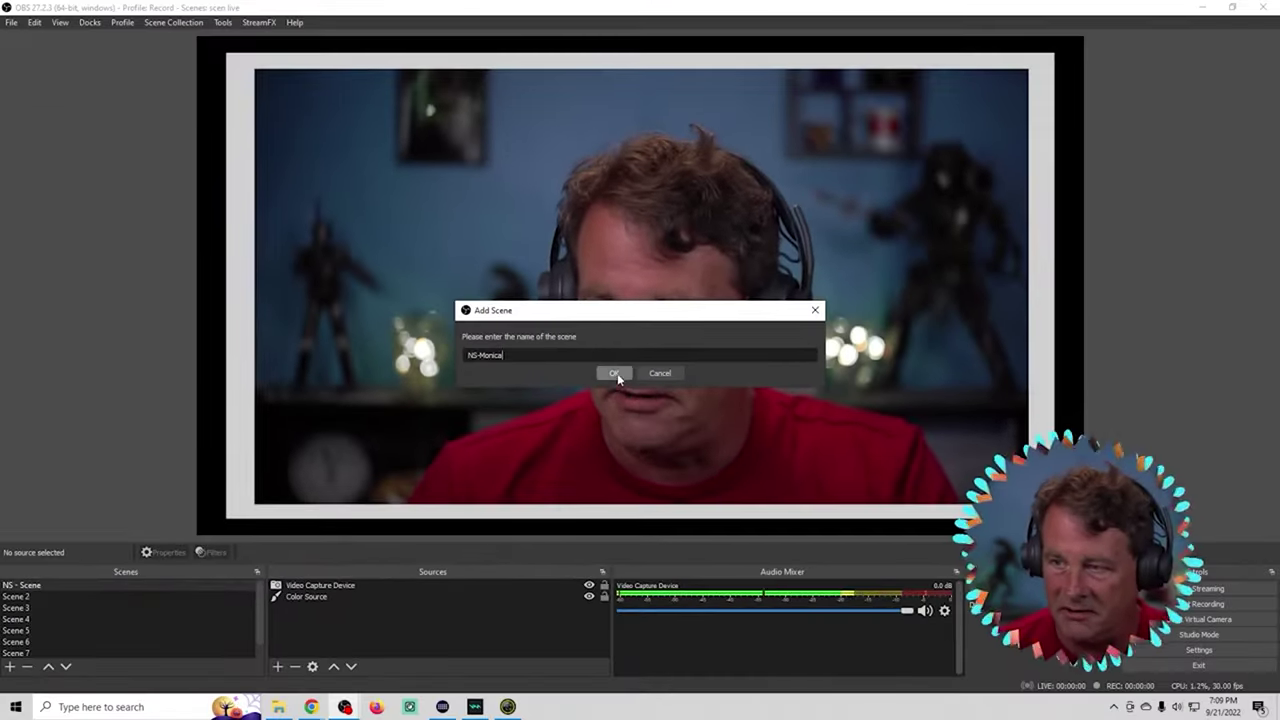
left_click(614, 373)
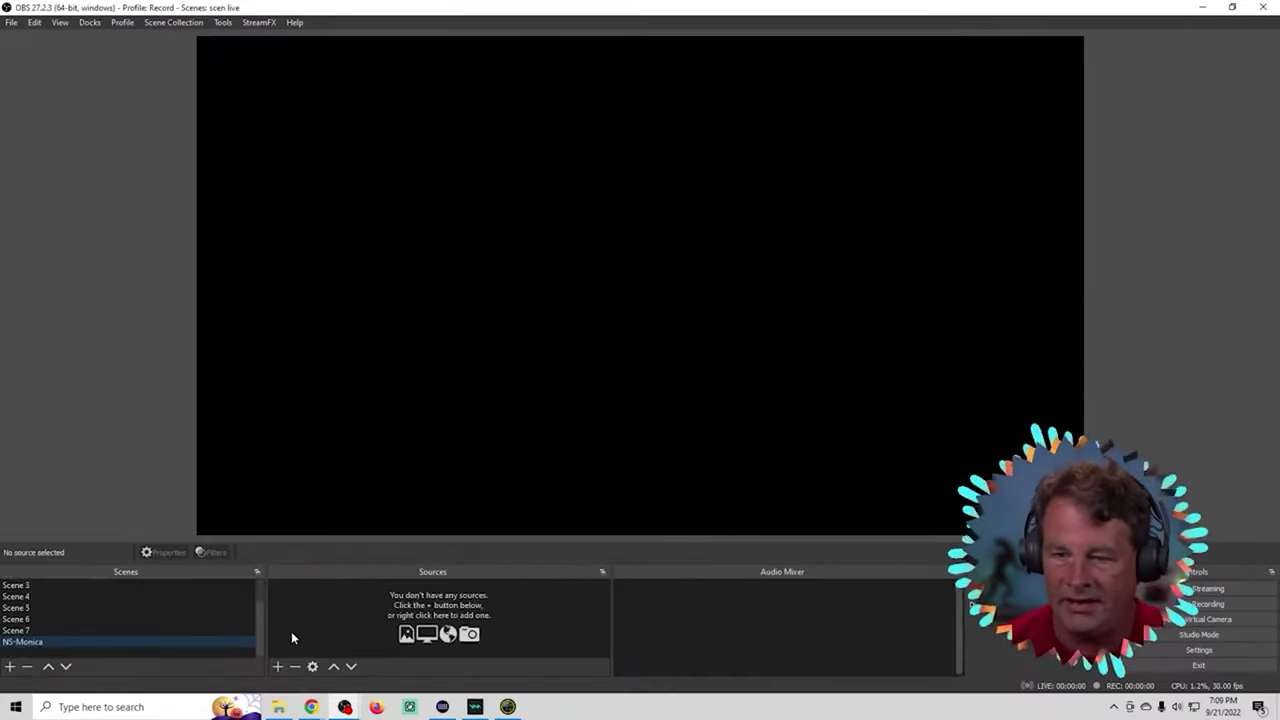
Add a Window Capture source named after the first guest to the new scene.
left_click(278, 667)
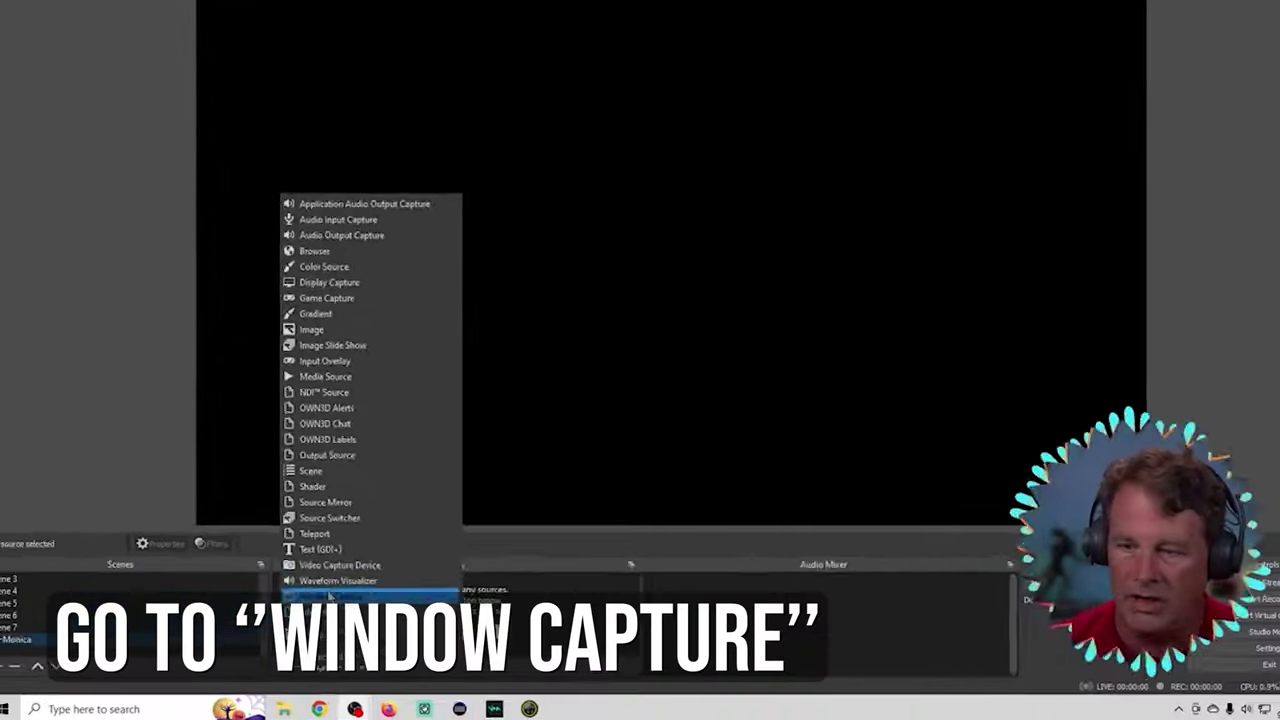
left_click(440, 516)
type("Mo")
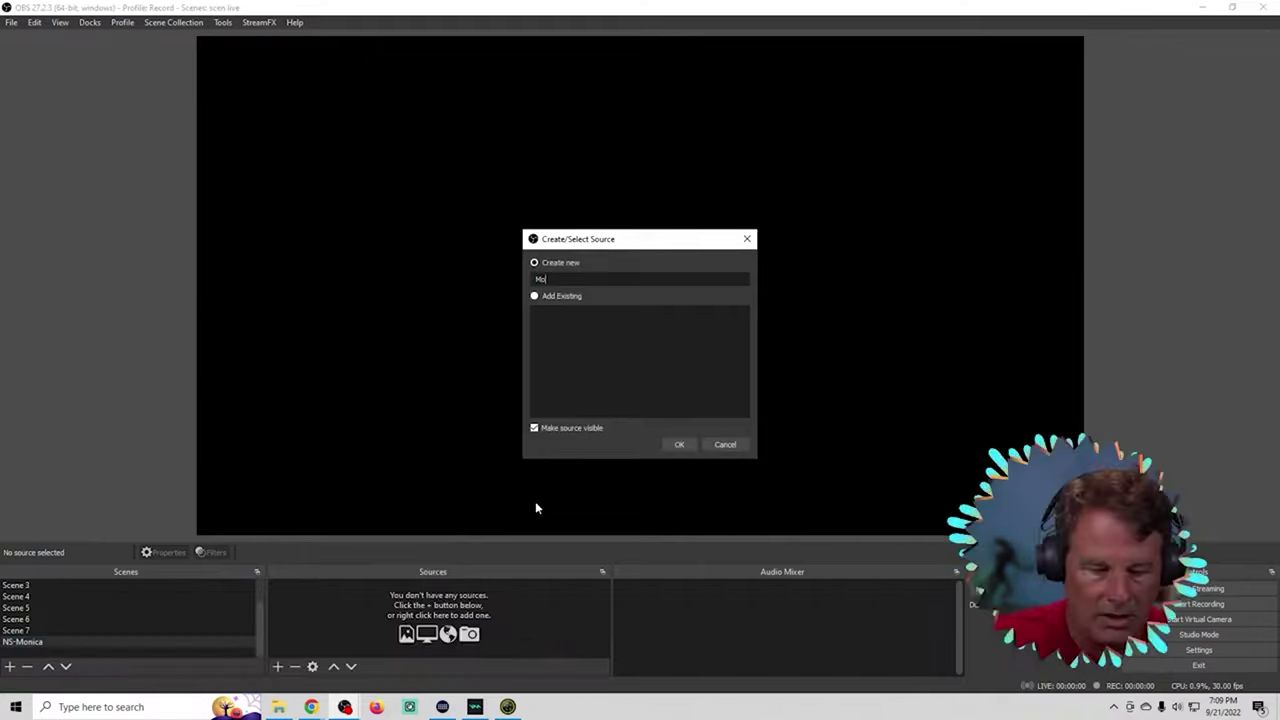
type("nica")
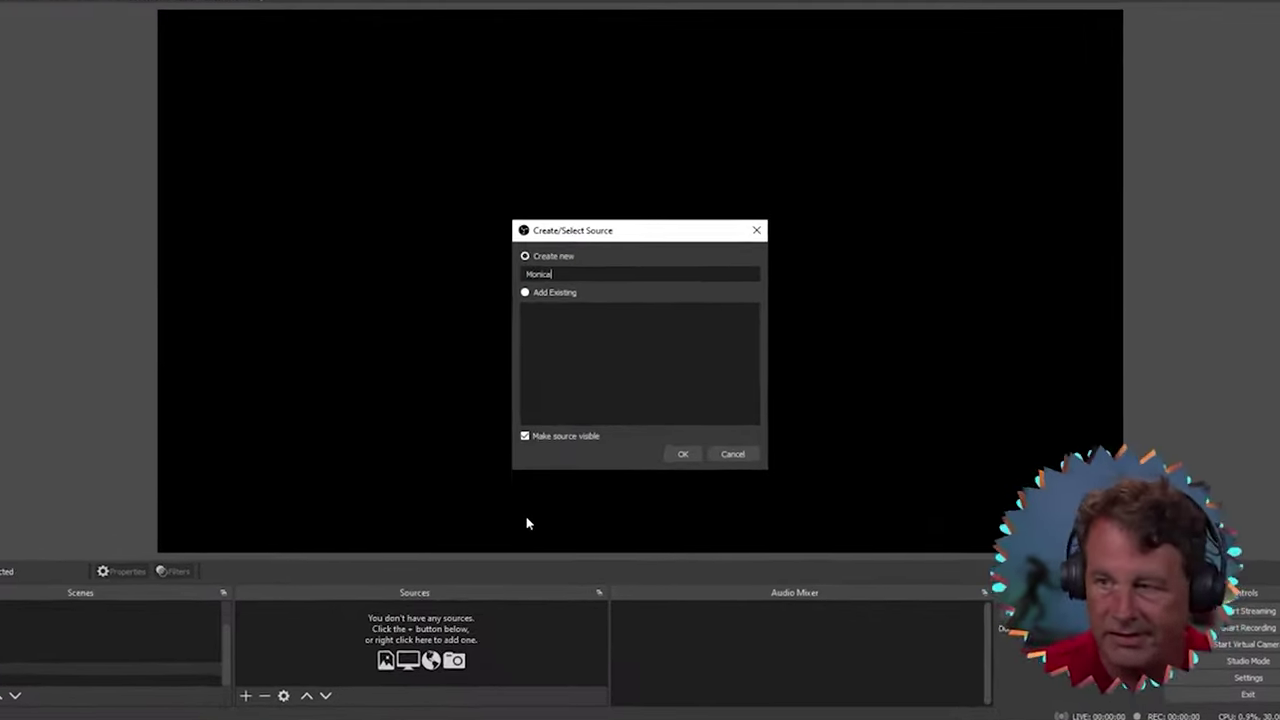
key("Return")
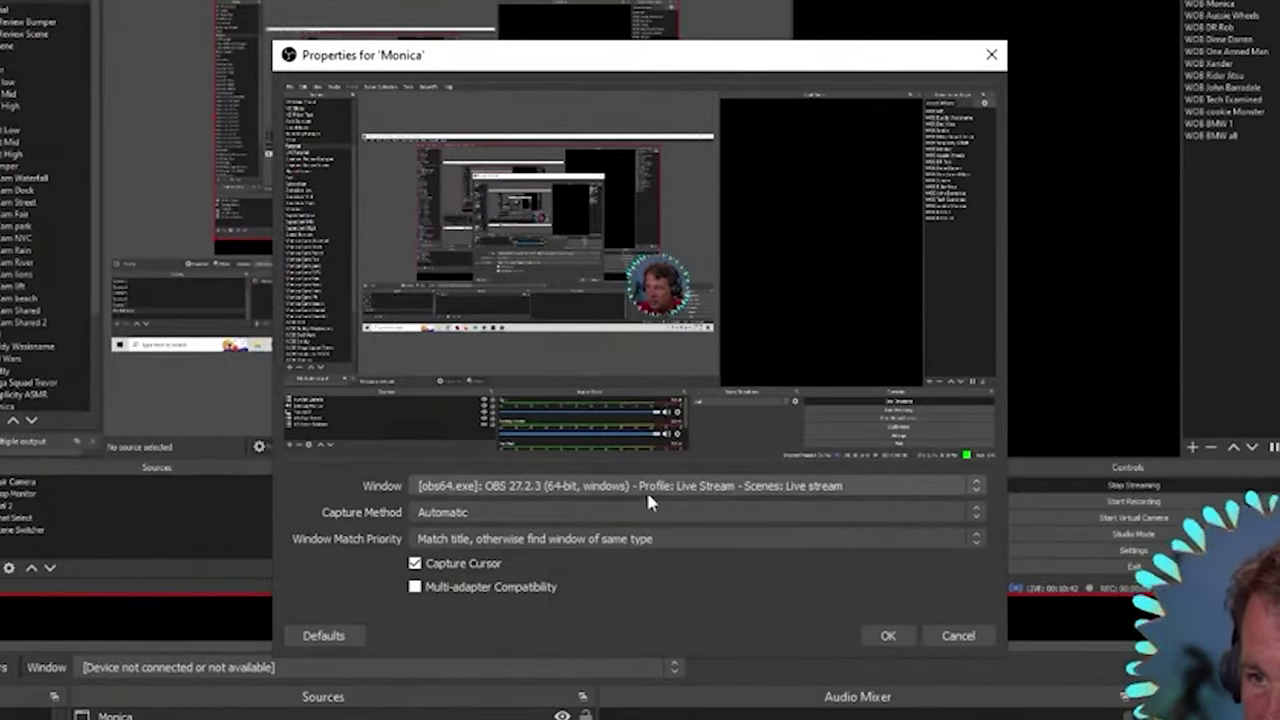
Set the capture window to '[chrome.exe]: Live Streaming Studio | Melon - Google Chrome'.
left_click(655, 487)
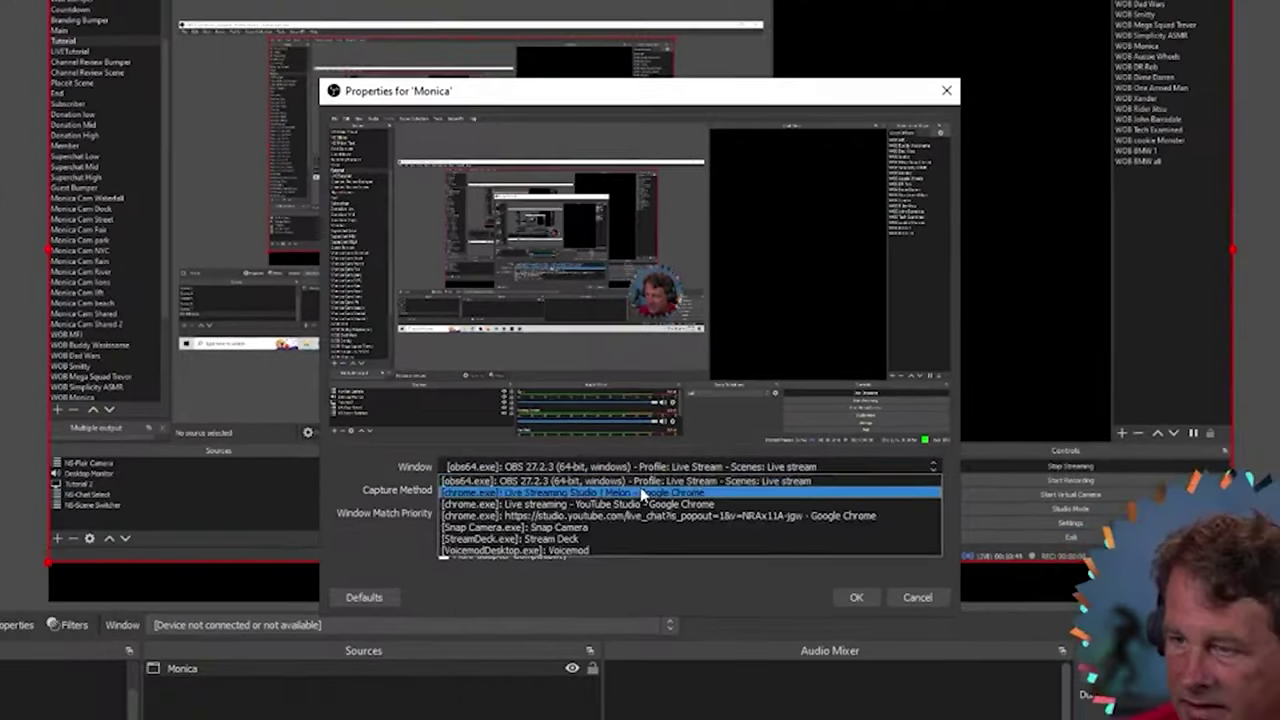
left_click(640, 515)
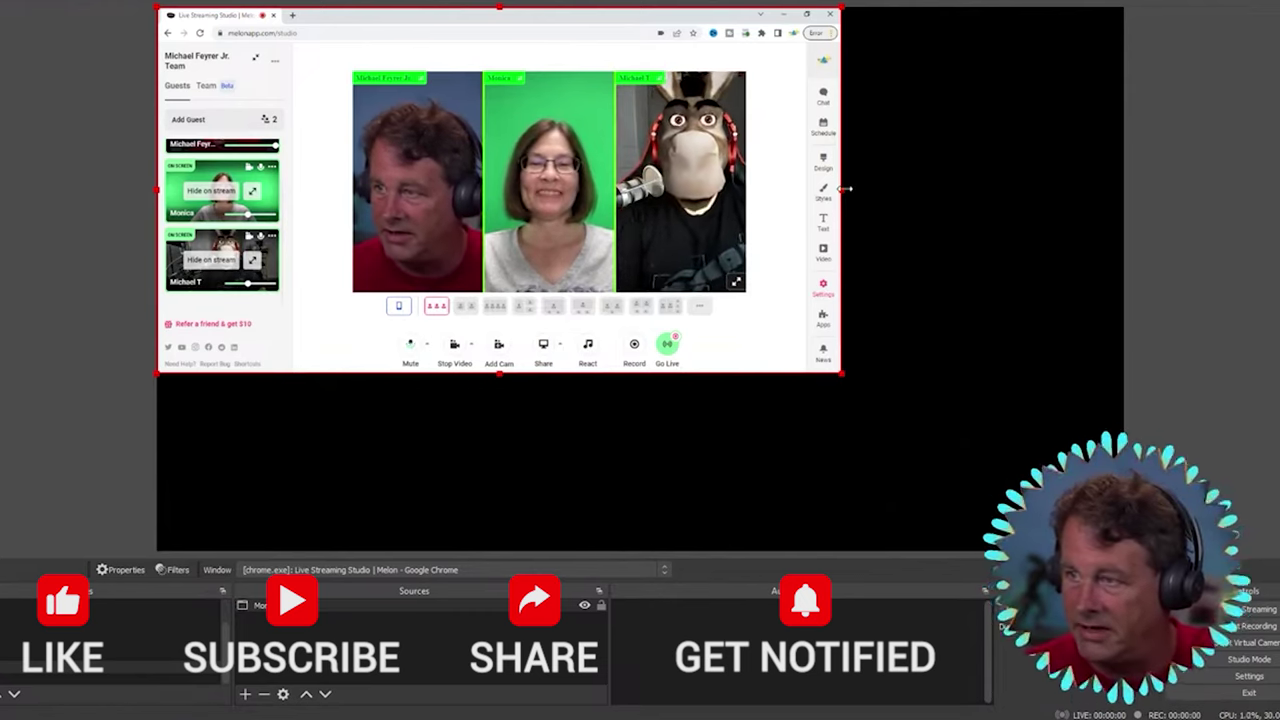
Enlarge the Melon studio capture, then crop off side panels, browser bar and bottom to isolate the middle guest.
left_click(737, 287)
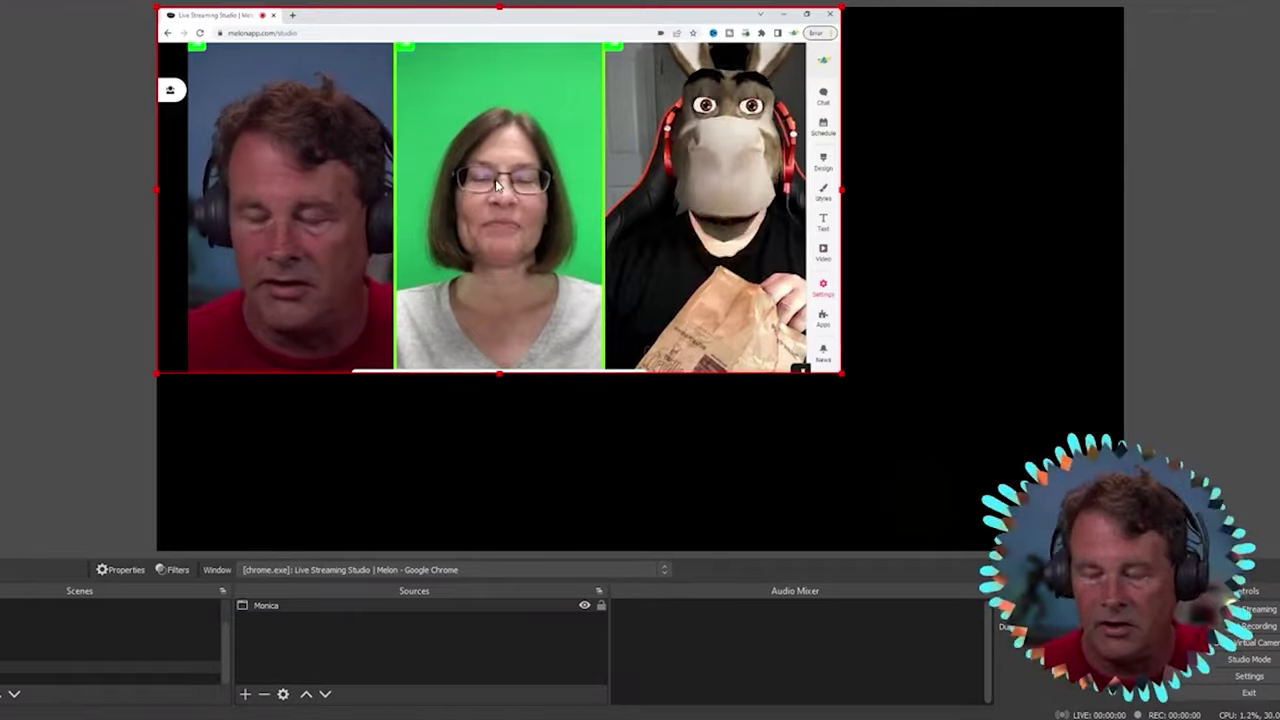
left_click_drag(843, 376, 1175, 550)
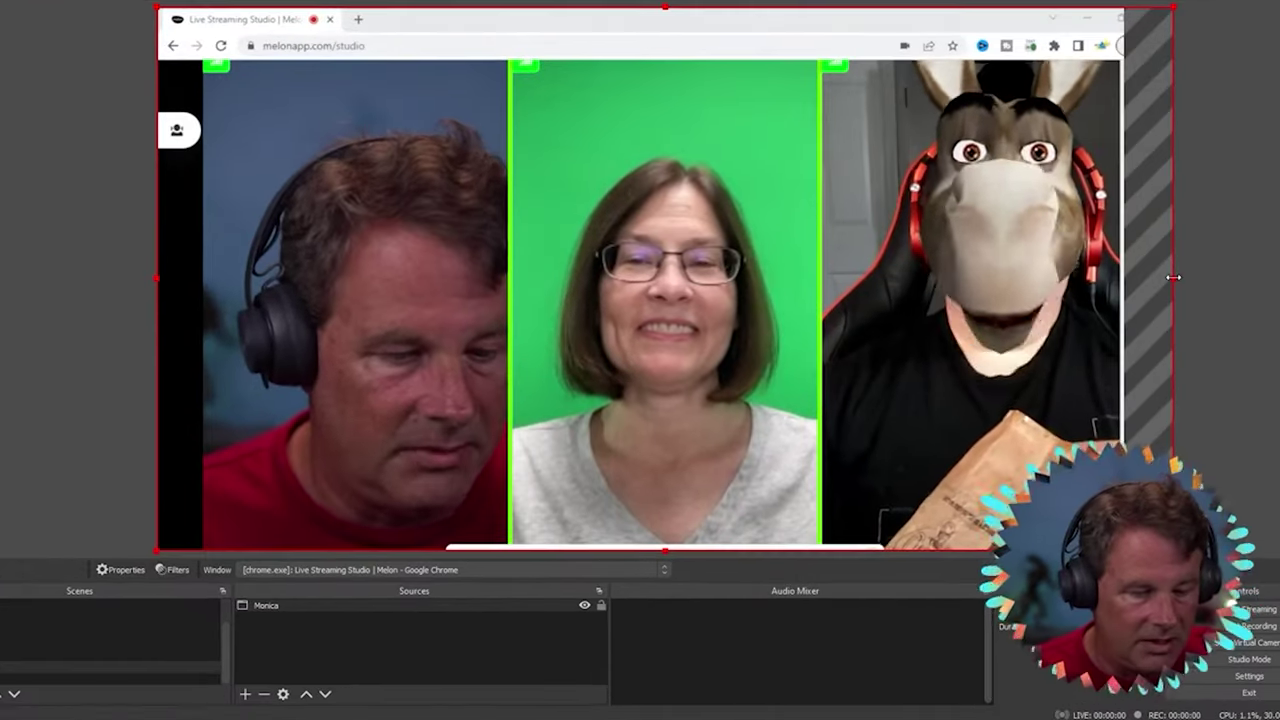
left_click_drag(1174, 277, 817, 296)
left_click_drag(157, 305, 509, 329)
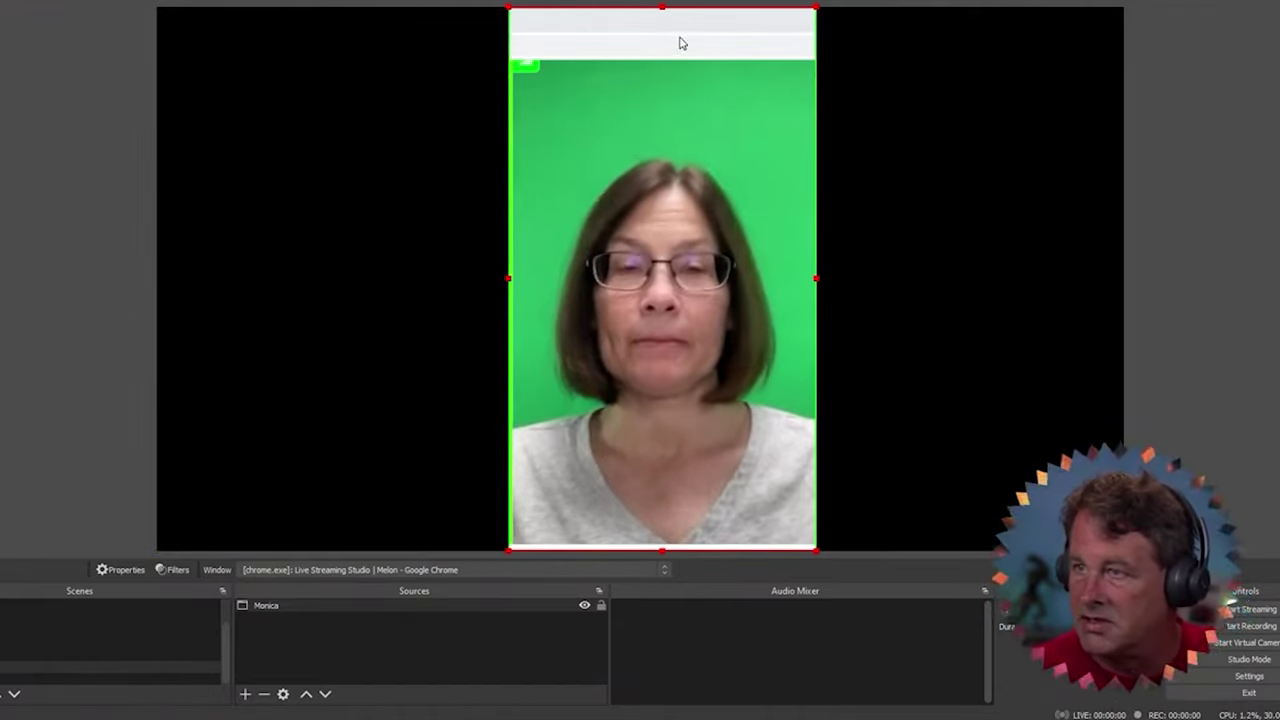
left_click_drag(662, 7, 657, 100)
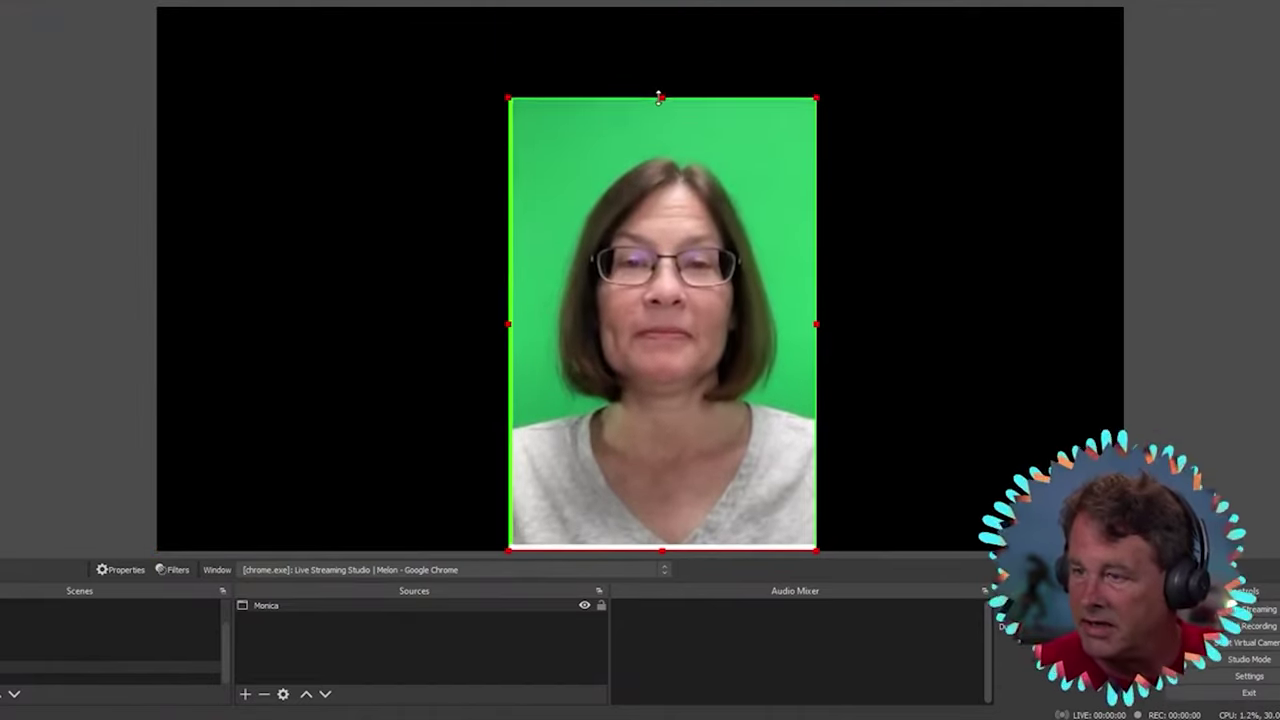
left_click_drag(660, 562, 660, 537)
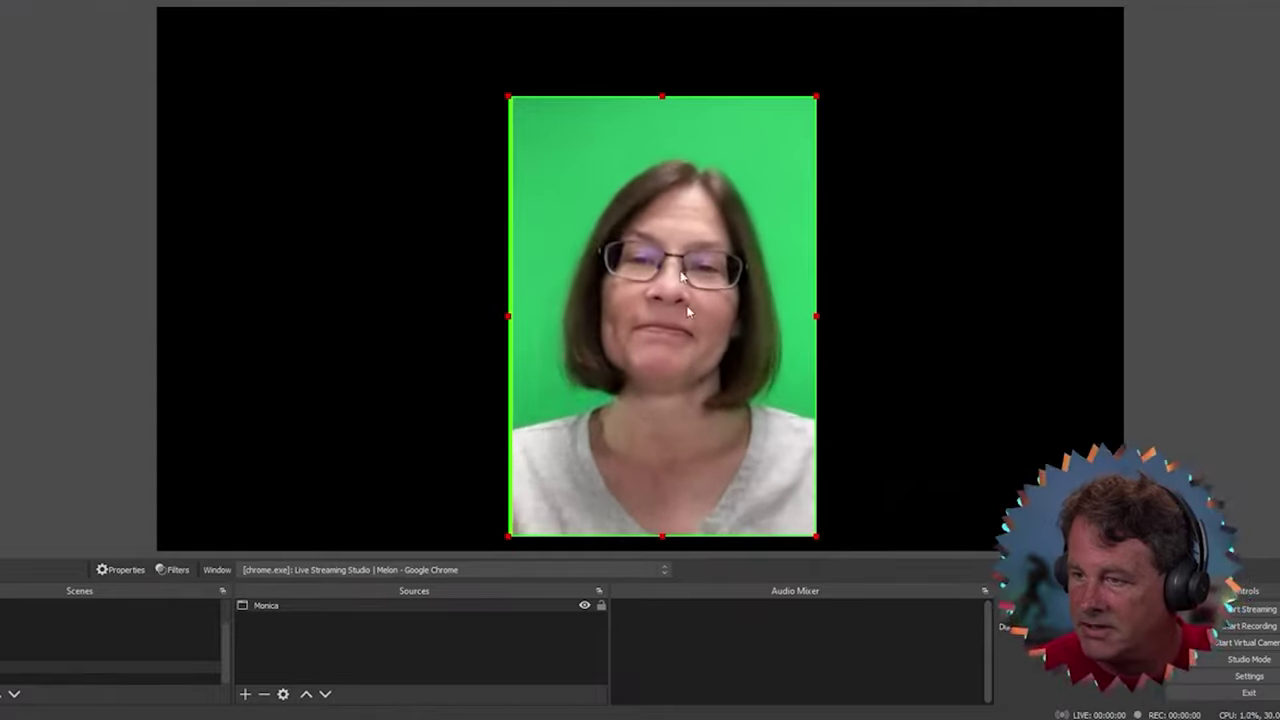
Add a Chroma Key filter removing the green background, and move the cutout to the canvas bottom.
right_click(565, 136)
left_click(589, 615)
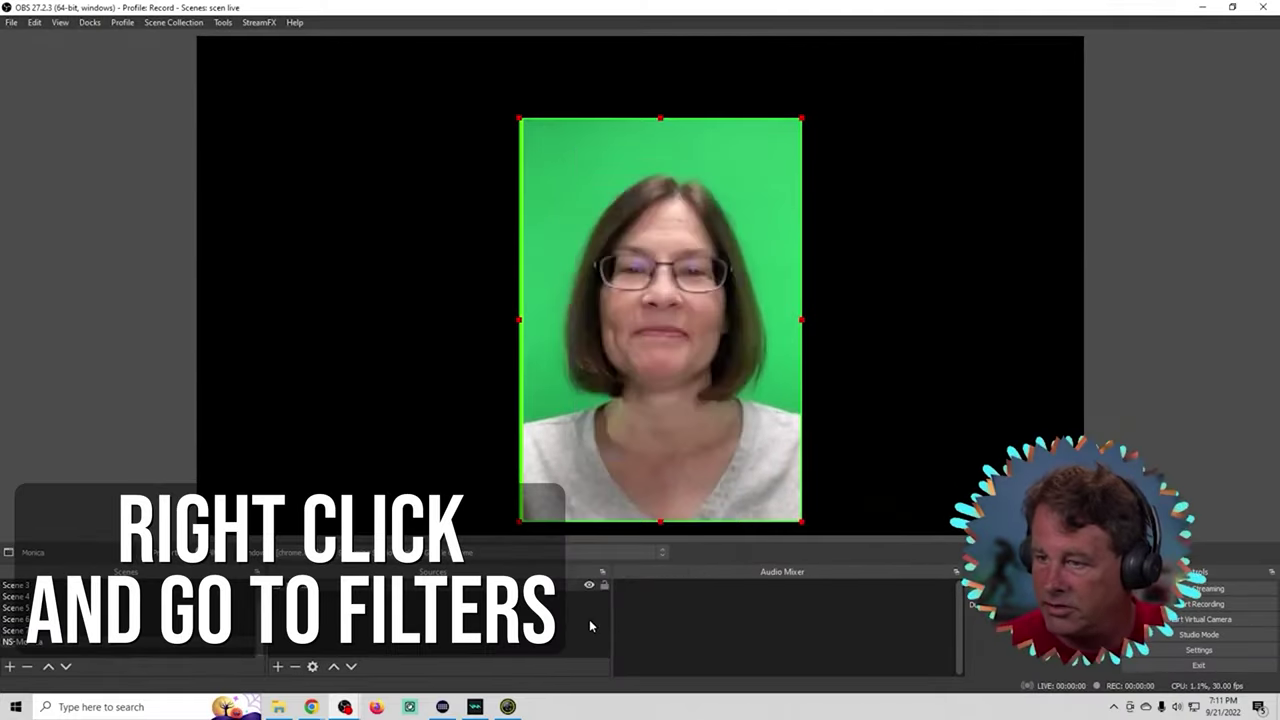
left_click(366, 582)
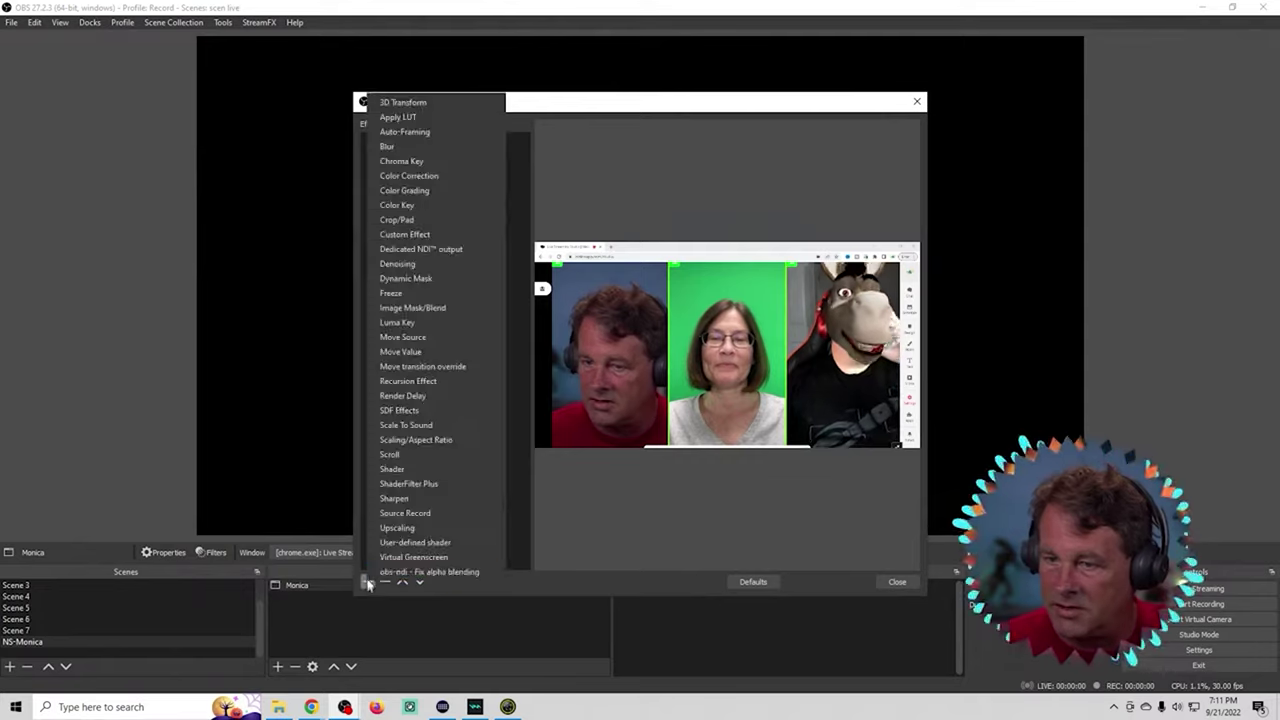
left_click(416, 163)
left_click(610, 373)
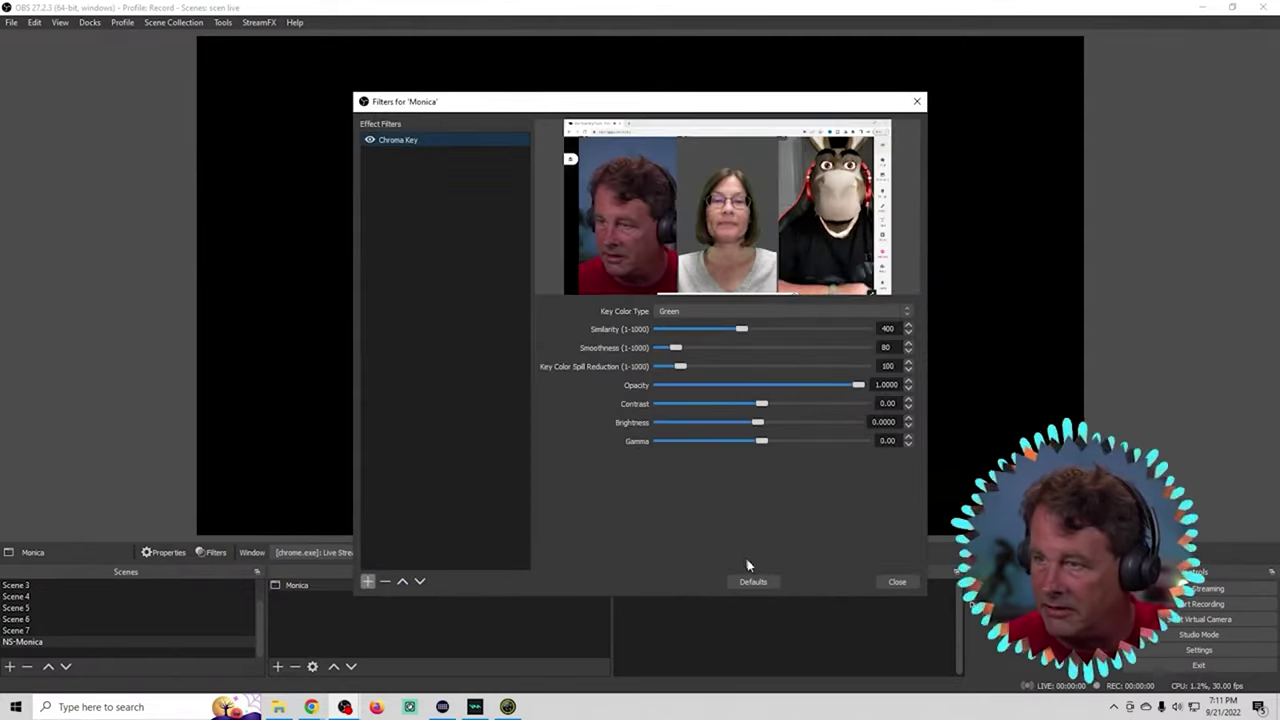
left_click(883, 579)
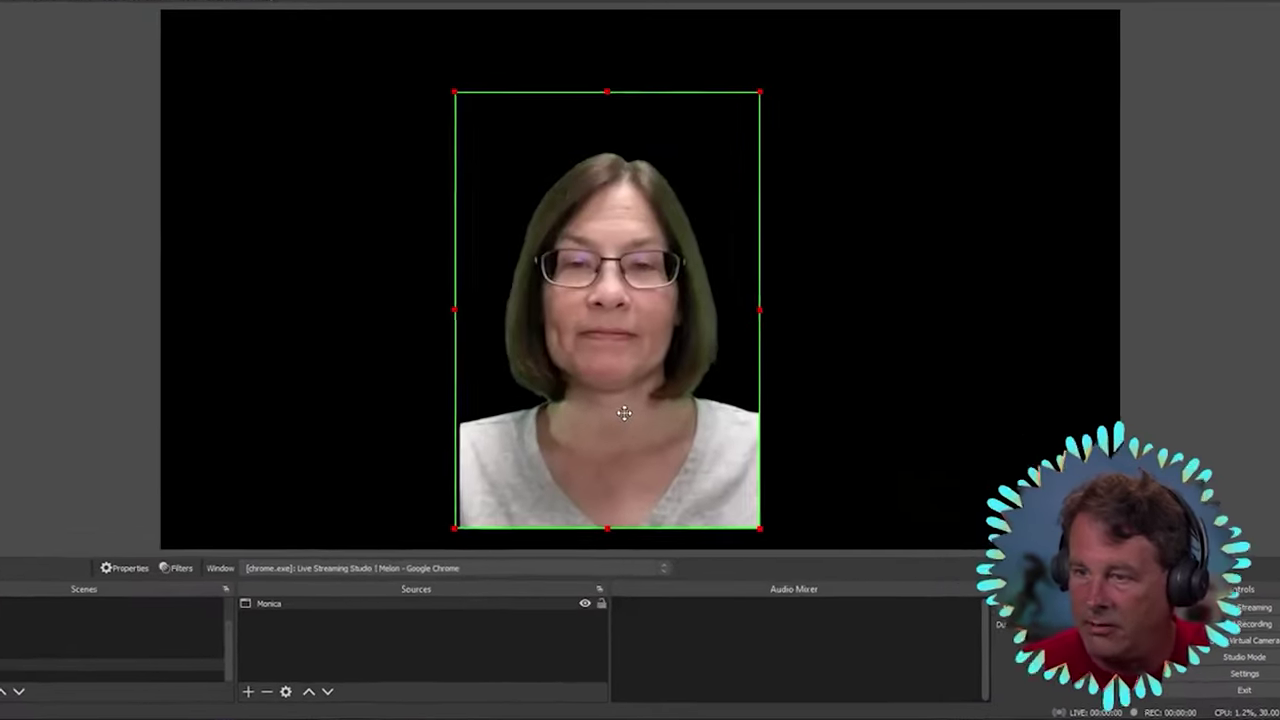
mouse_move(670, 430)
left_mouse_down()
mouse_move(680, 445)
mouse_move(658, 450)
left_mouse_up()
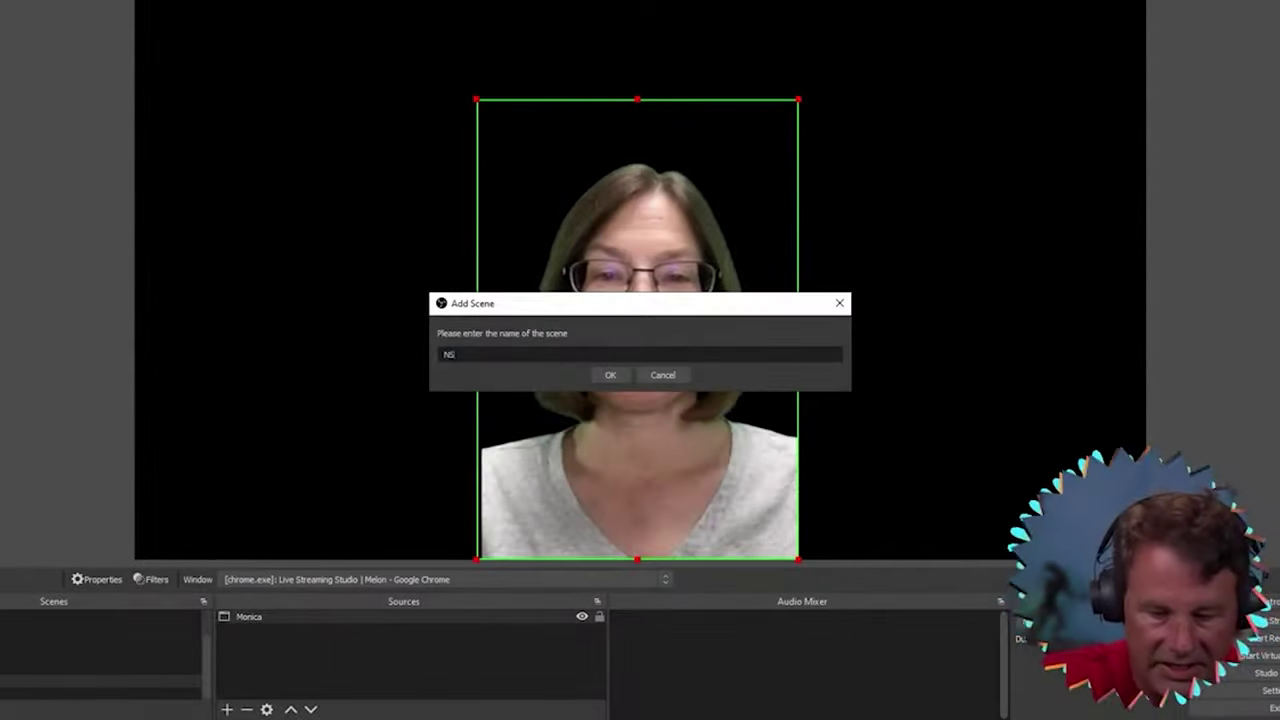
Create the second guest's scene and add a Window Capture source named after him.
type("ael")
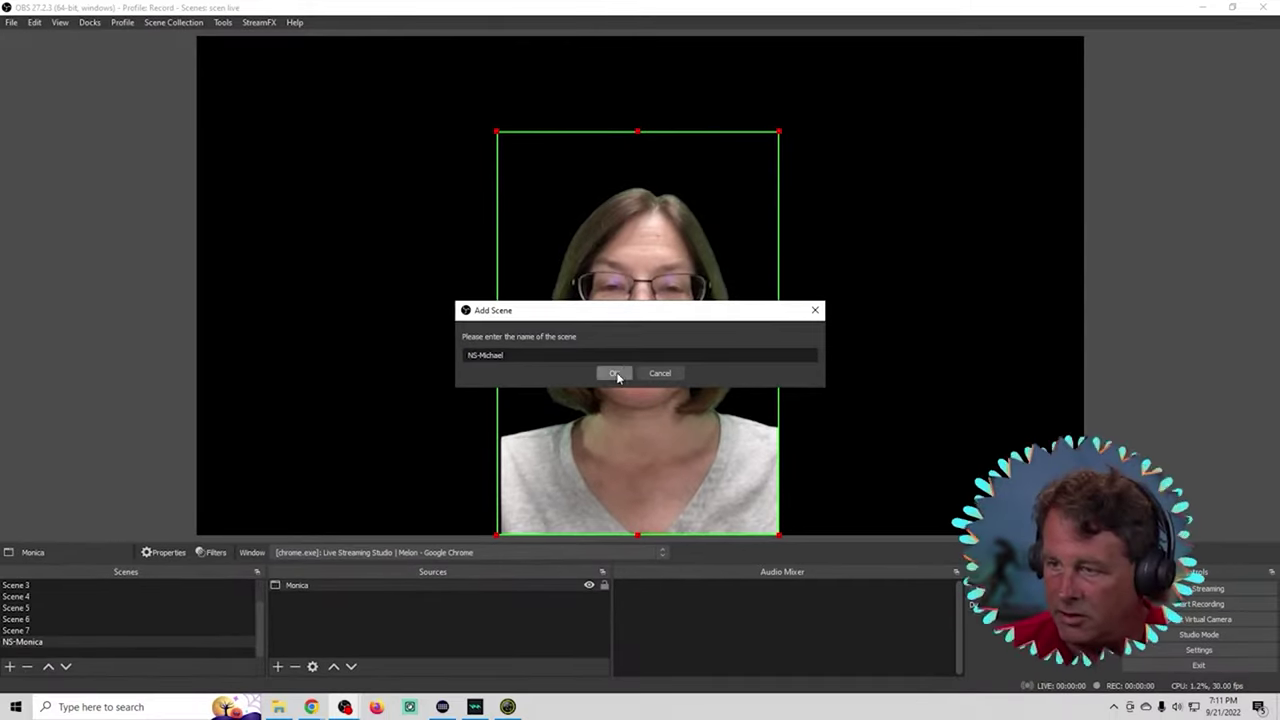
left_click(615, 374)
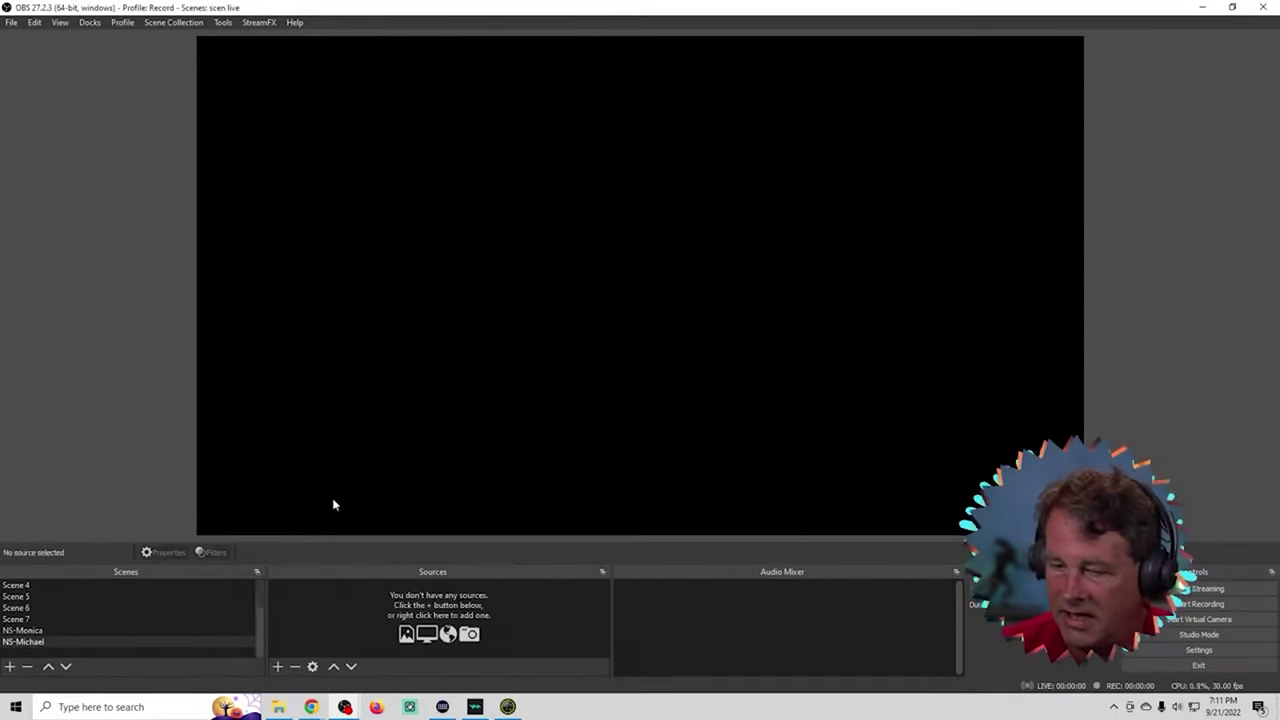
left_click(279, 667)
left_click(347, 603)
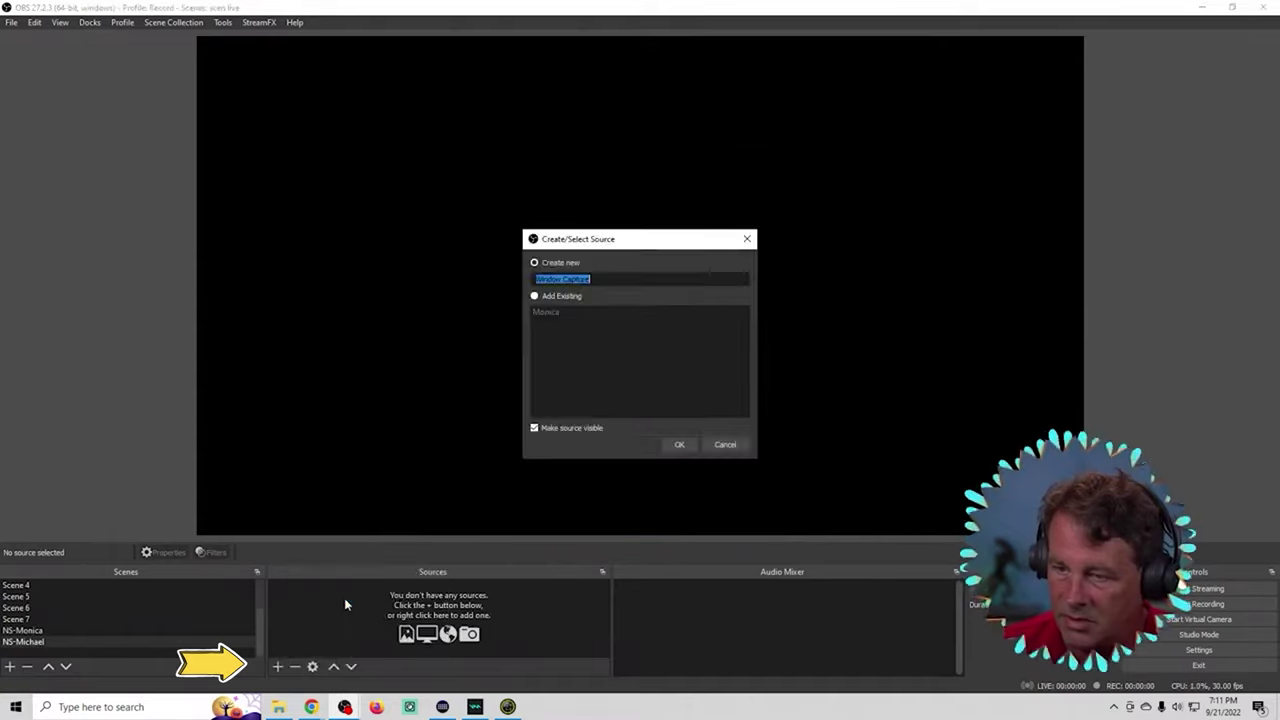
type("Mich")
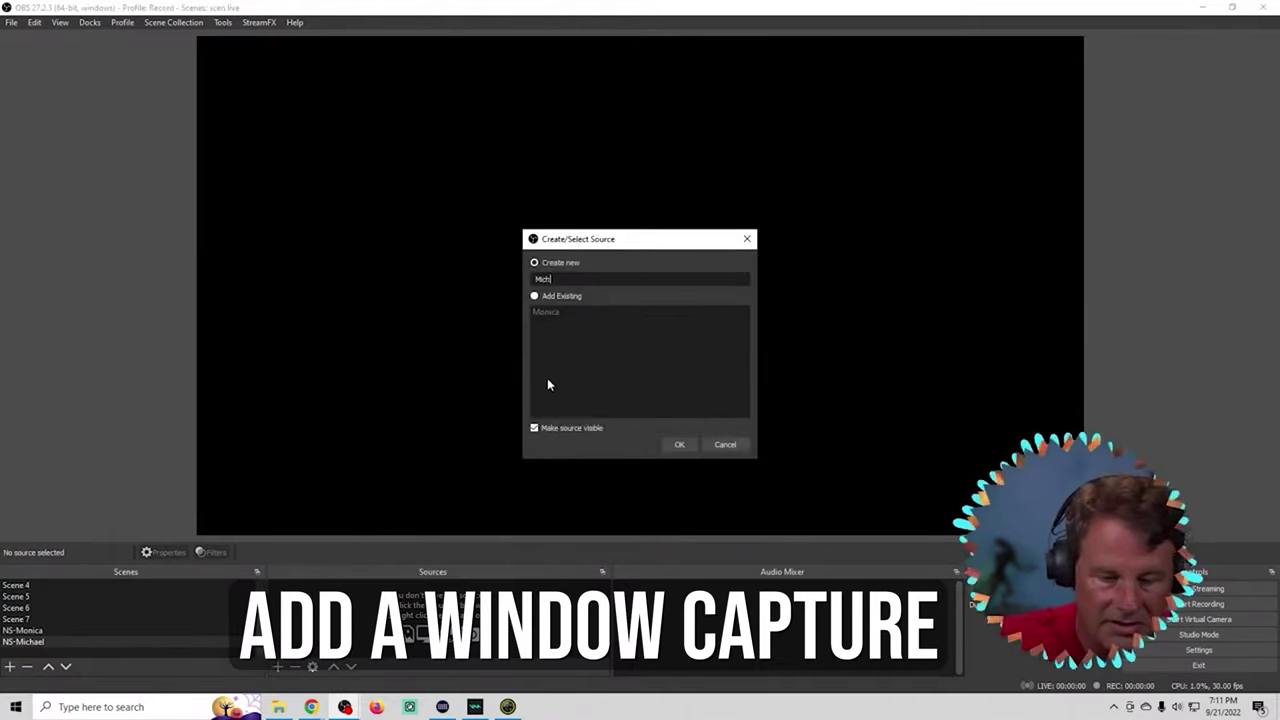
type("ael")
key("Return")
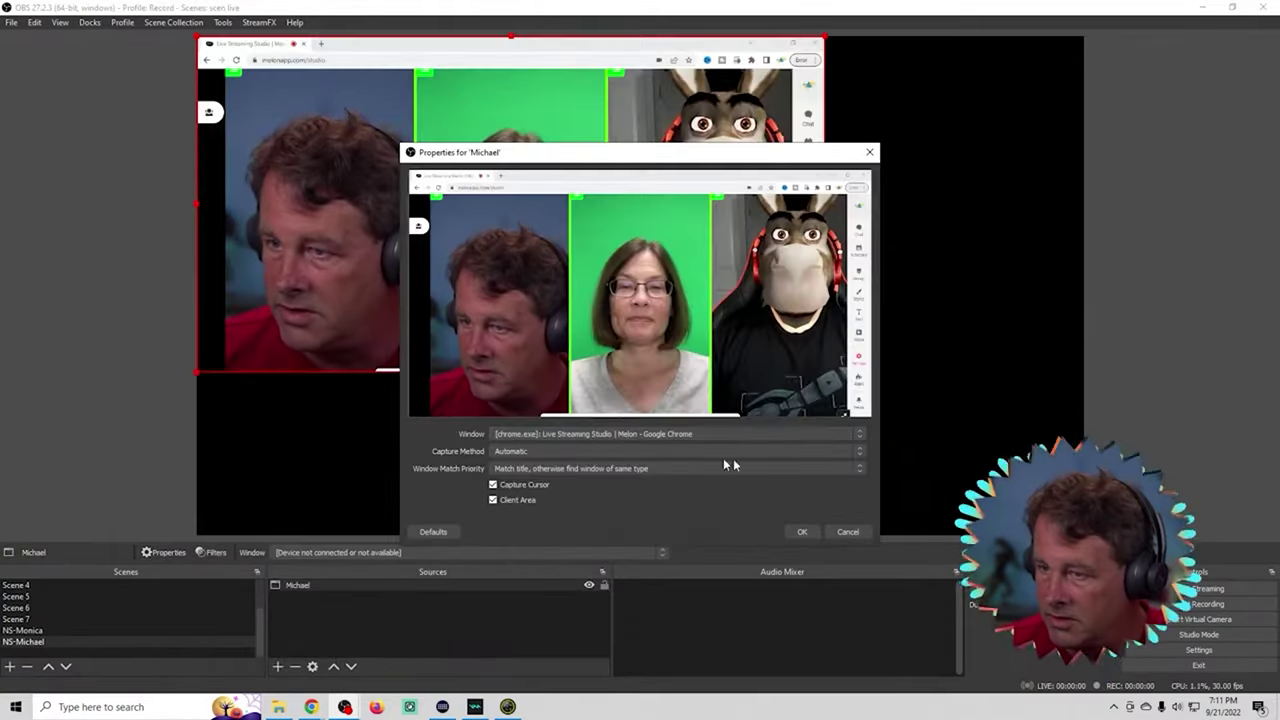
Use the Melon Chrome window, enlarge it, crop to one guest's tile, and centre it on the canvas.
left_click(802, 532)
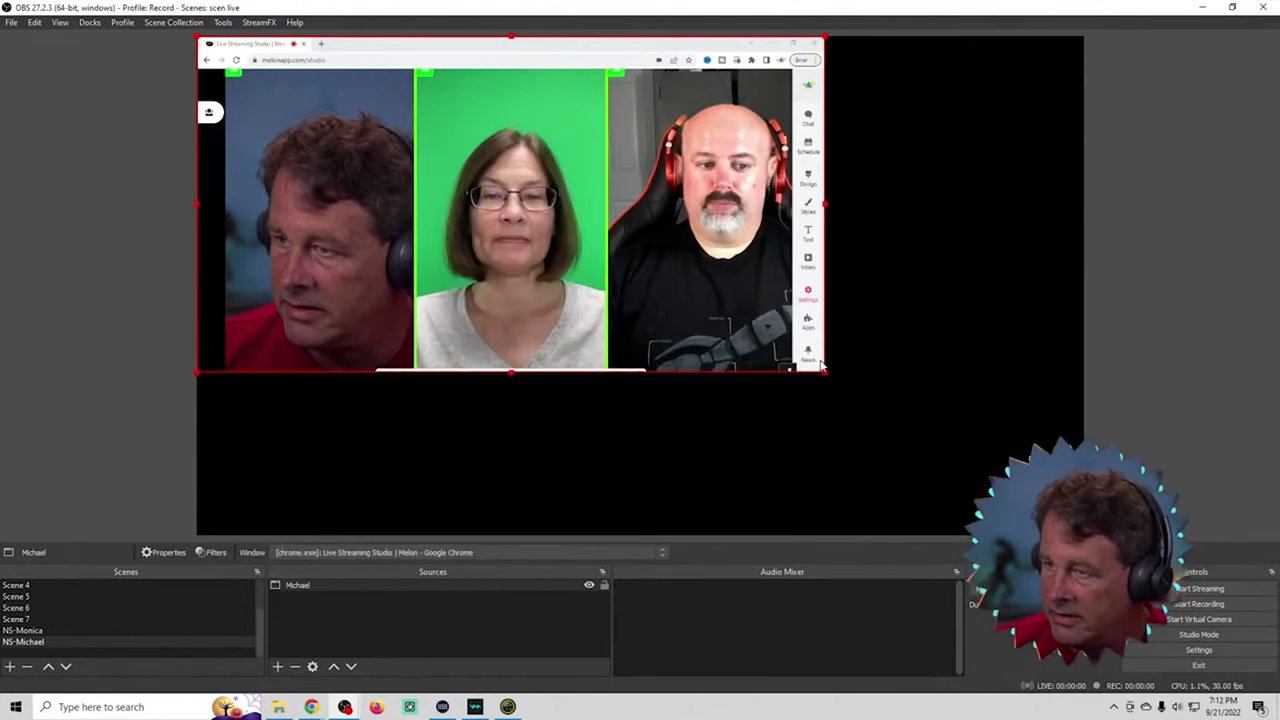
left_click_drag(825, 373, 1130, 535)
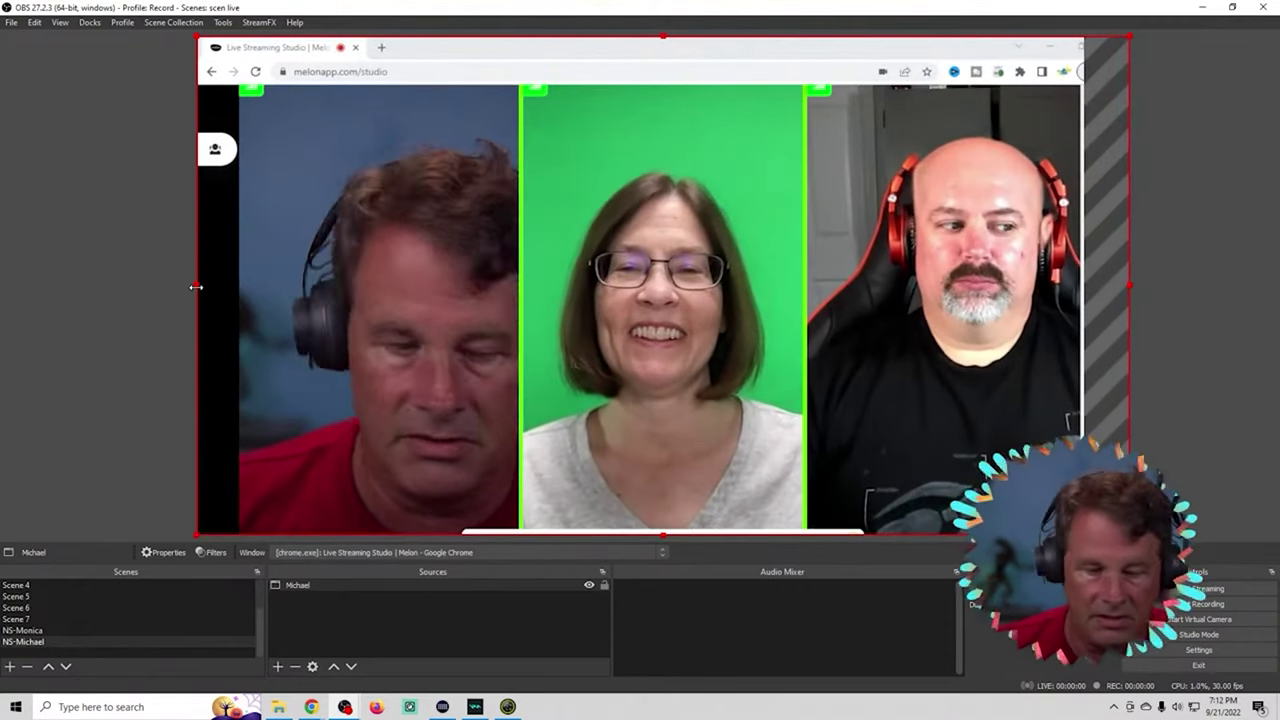
left_click_drag(196, 287, 801, 364)
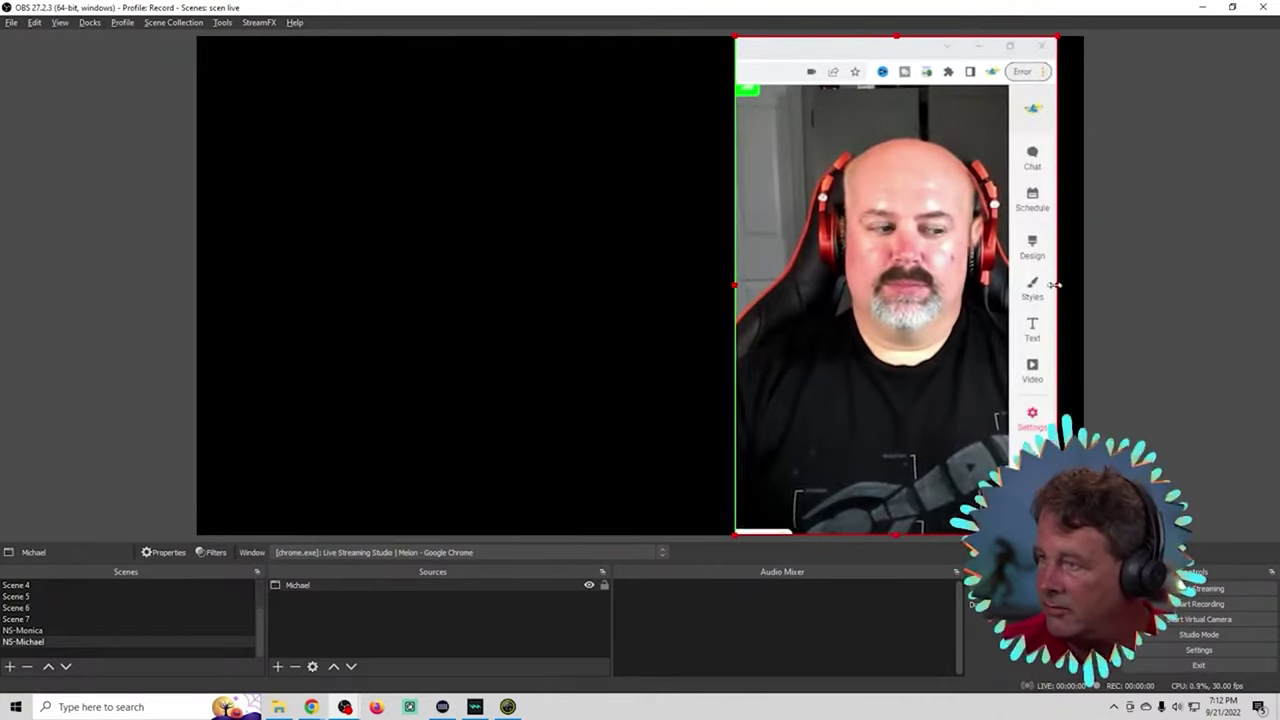
left_click_drag(1056, 287, 1013, 286)
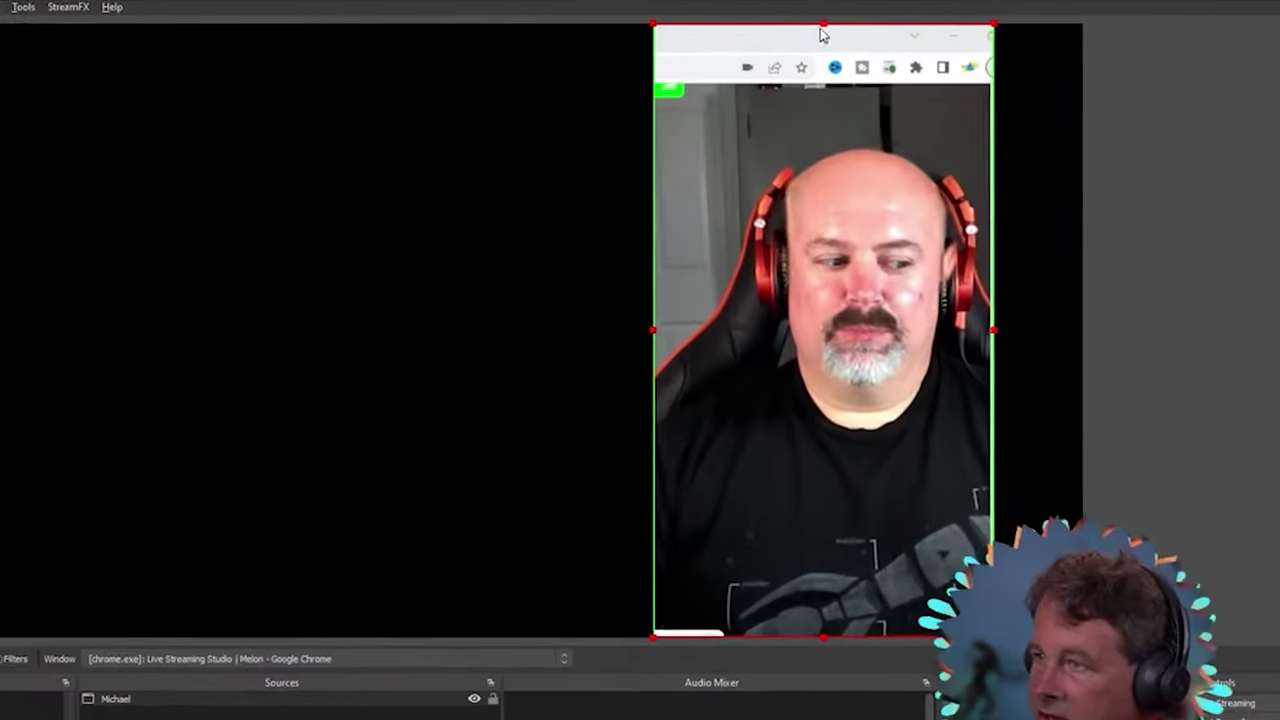
left_click_drag(870, 37, 862, 88)
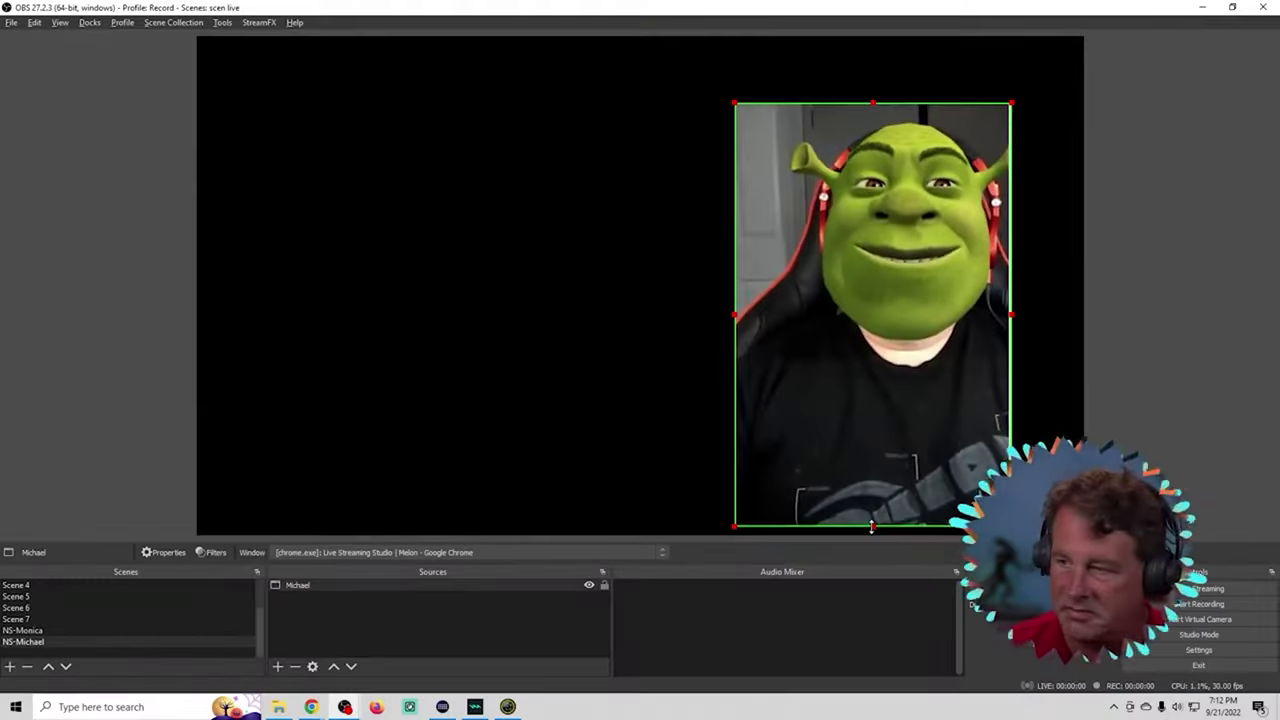
left_click_drag(869, 369, 650, 378)
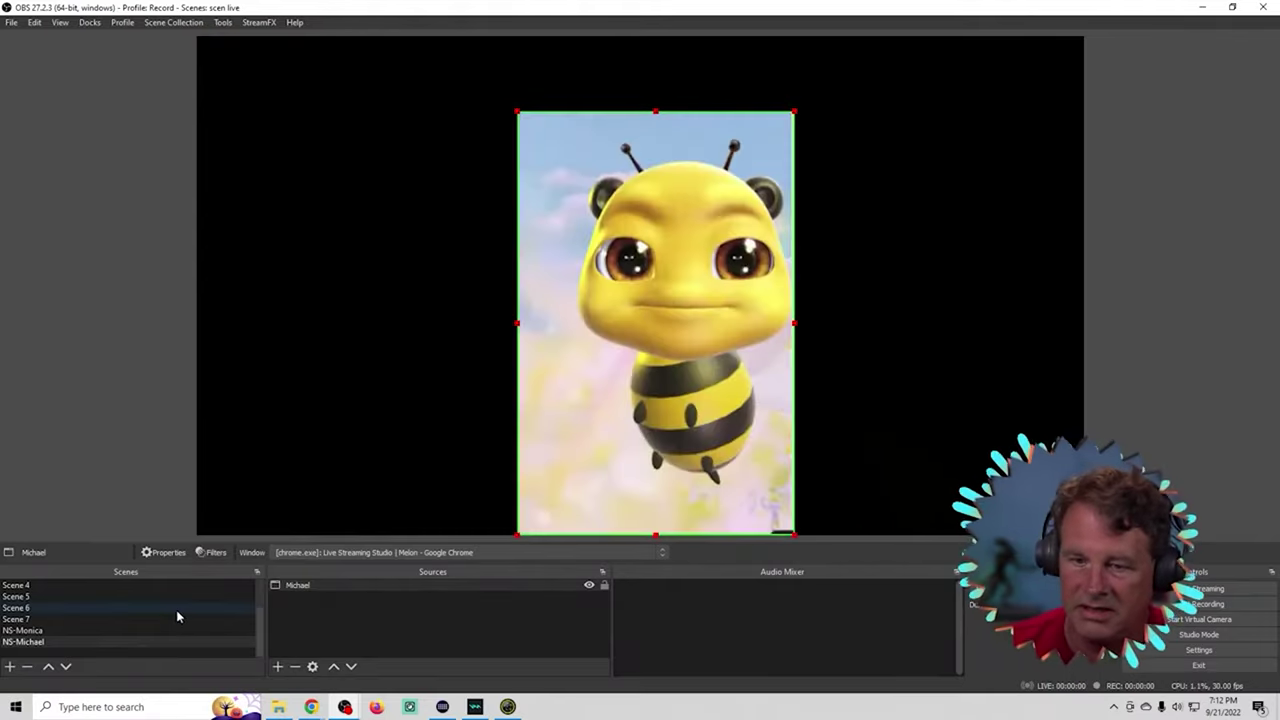
scroll(170, 600, "up", 1)
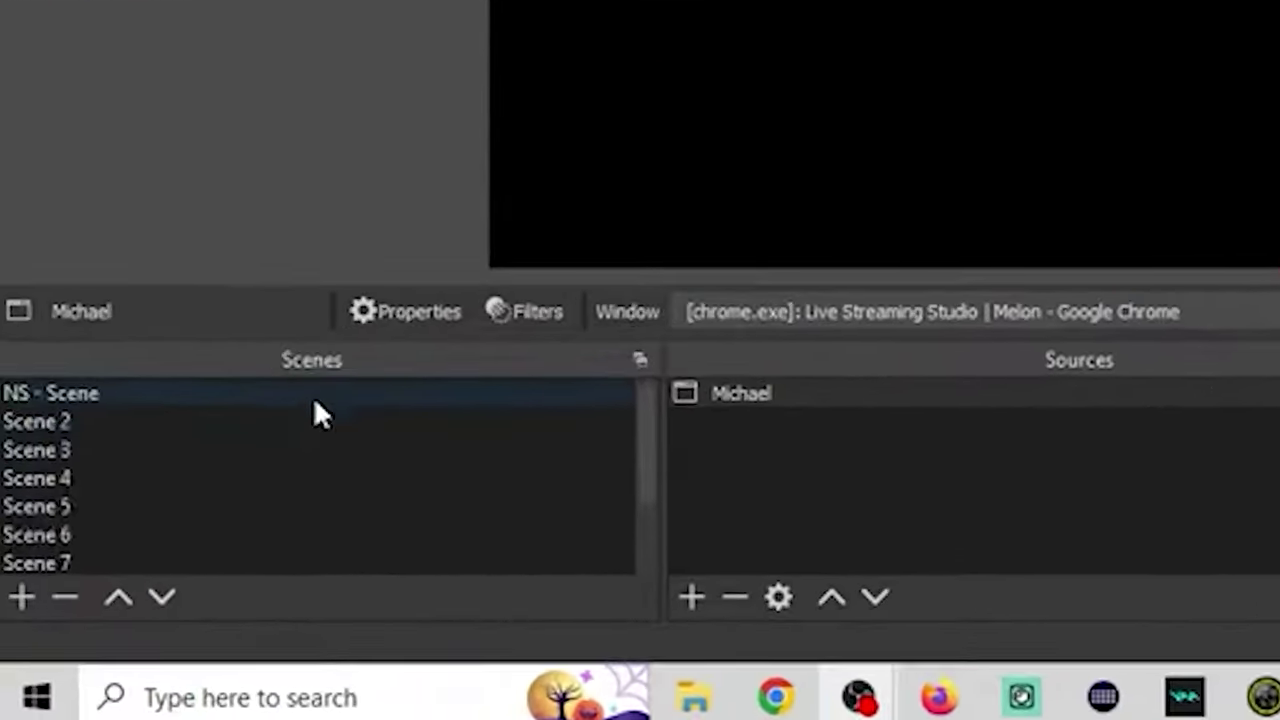
Check Scene 2's nested NS - Scene source, then select NS - Scene's Color Source border.
left_click(313, 400)
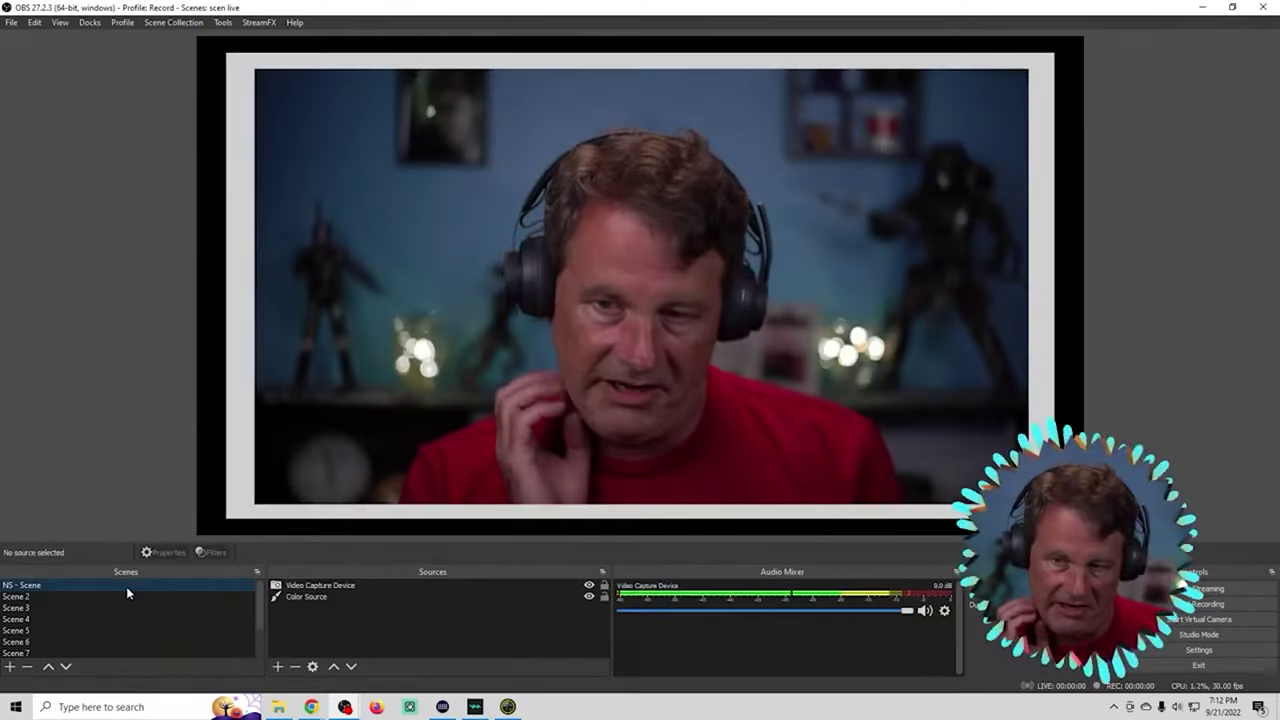
left_click(12, 597)
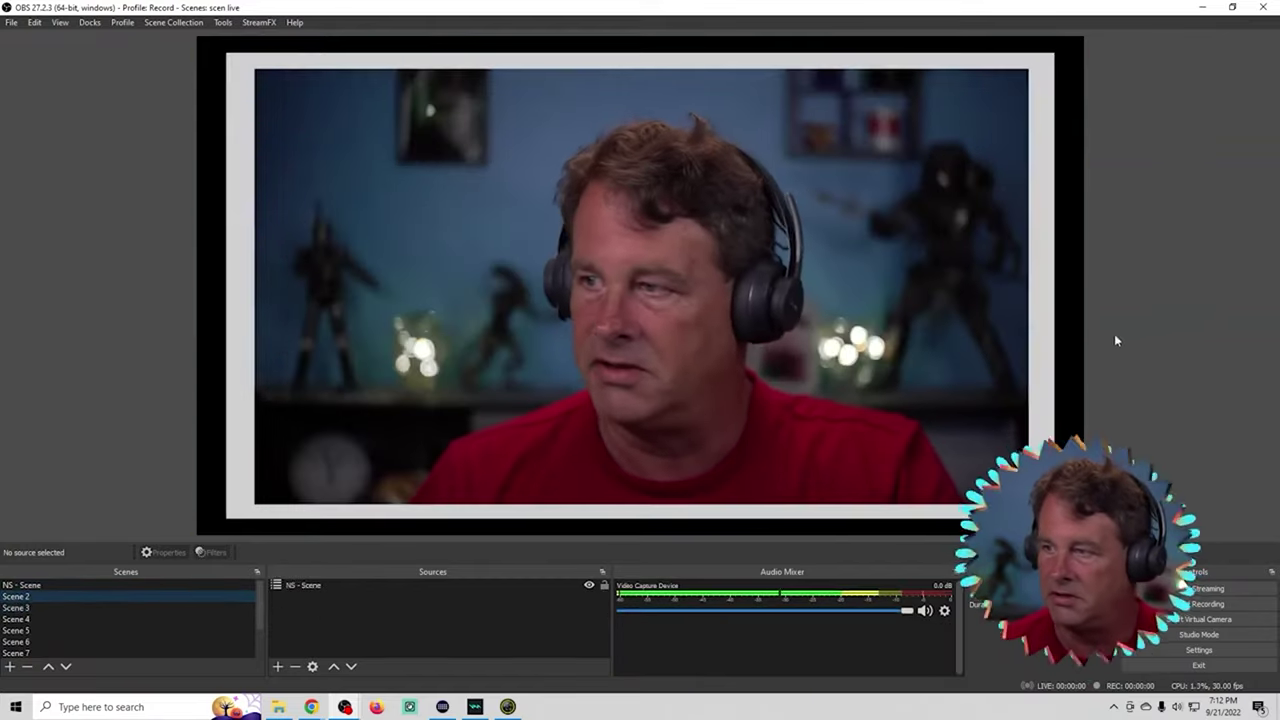
left_click(324, 400)
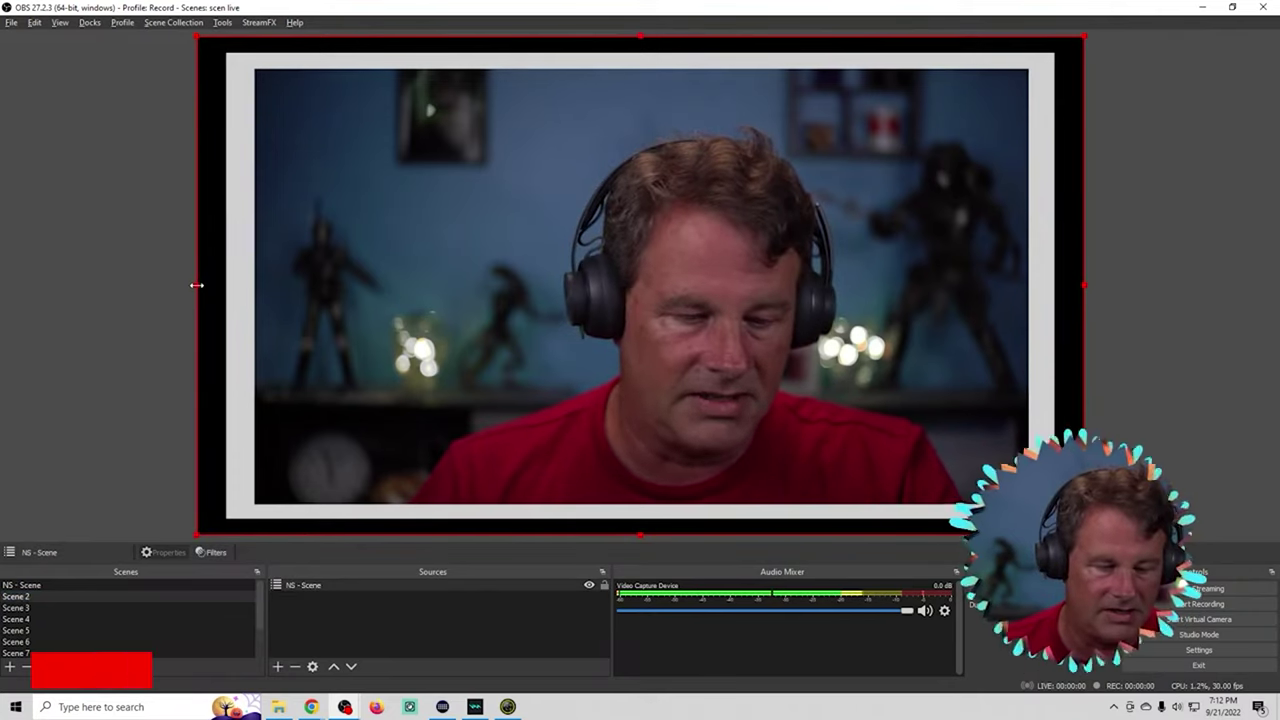
left_click(110, 588)
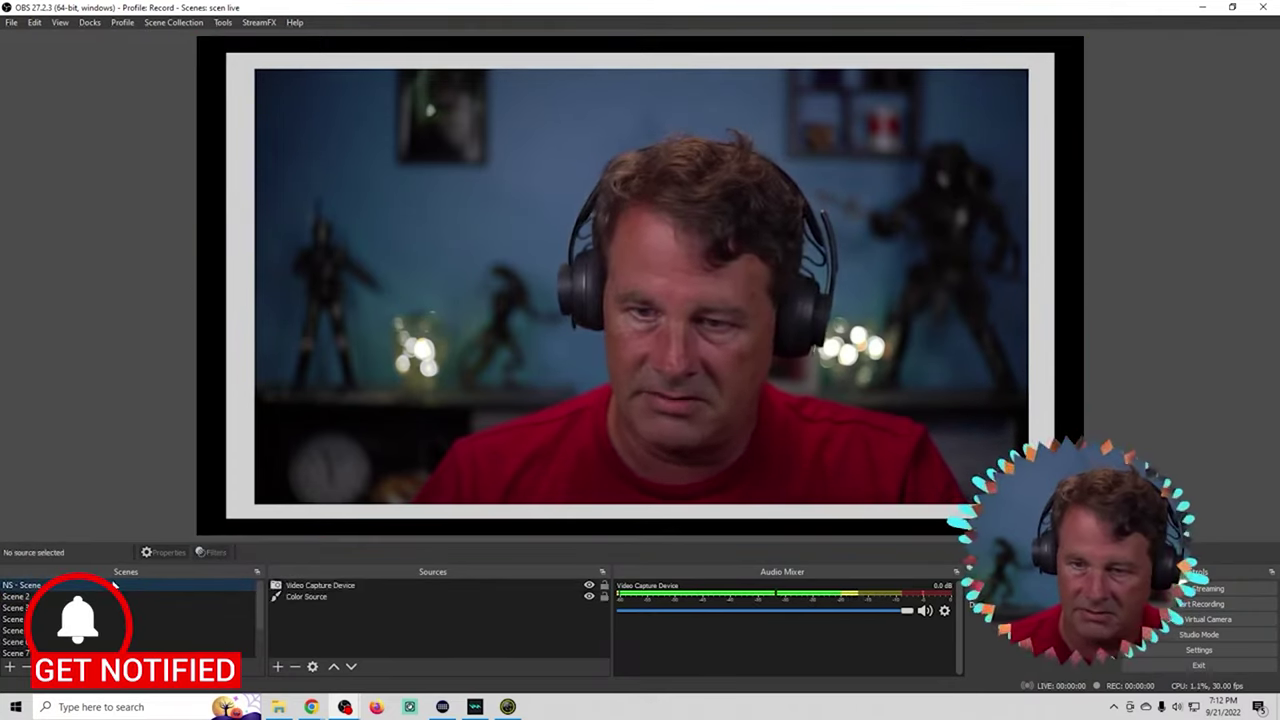
left_click(347, 517)
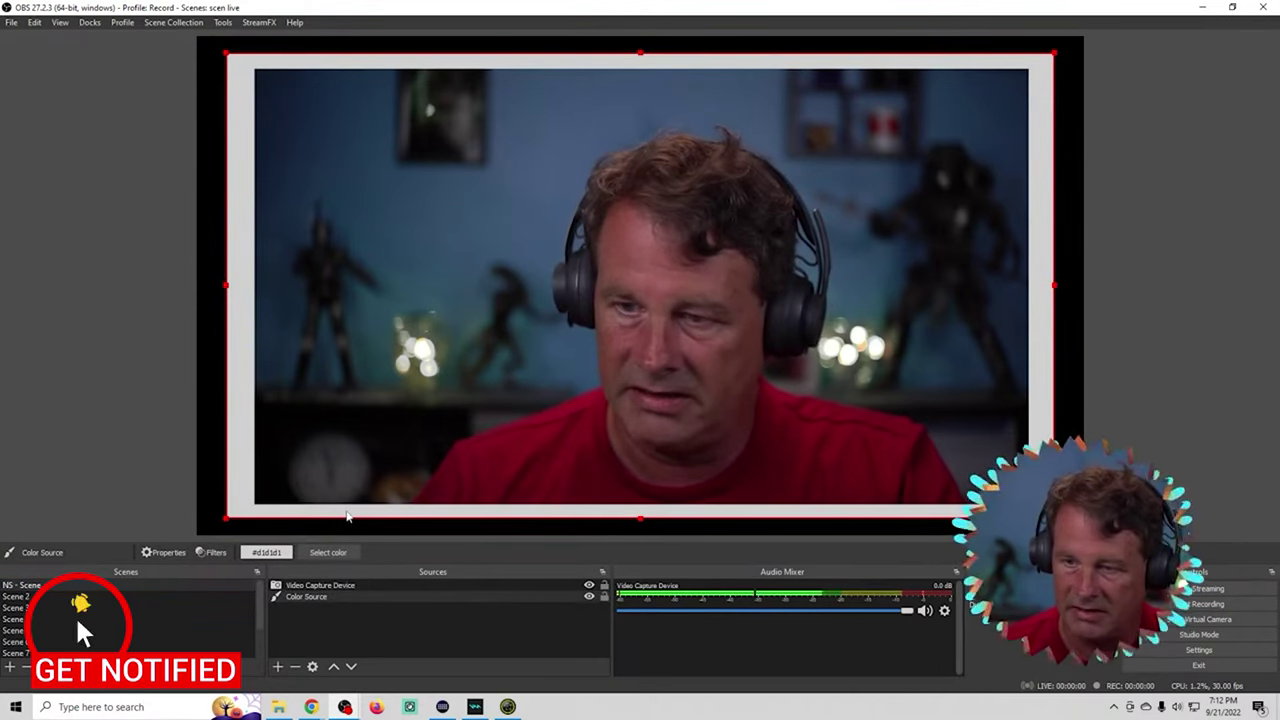
Hide the Color Source border, reset its transform and review its filters, then select the webcam.
left_click(589, 597)
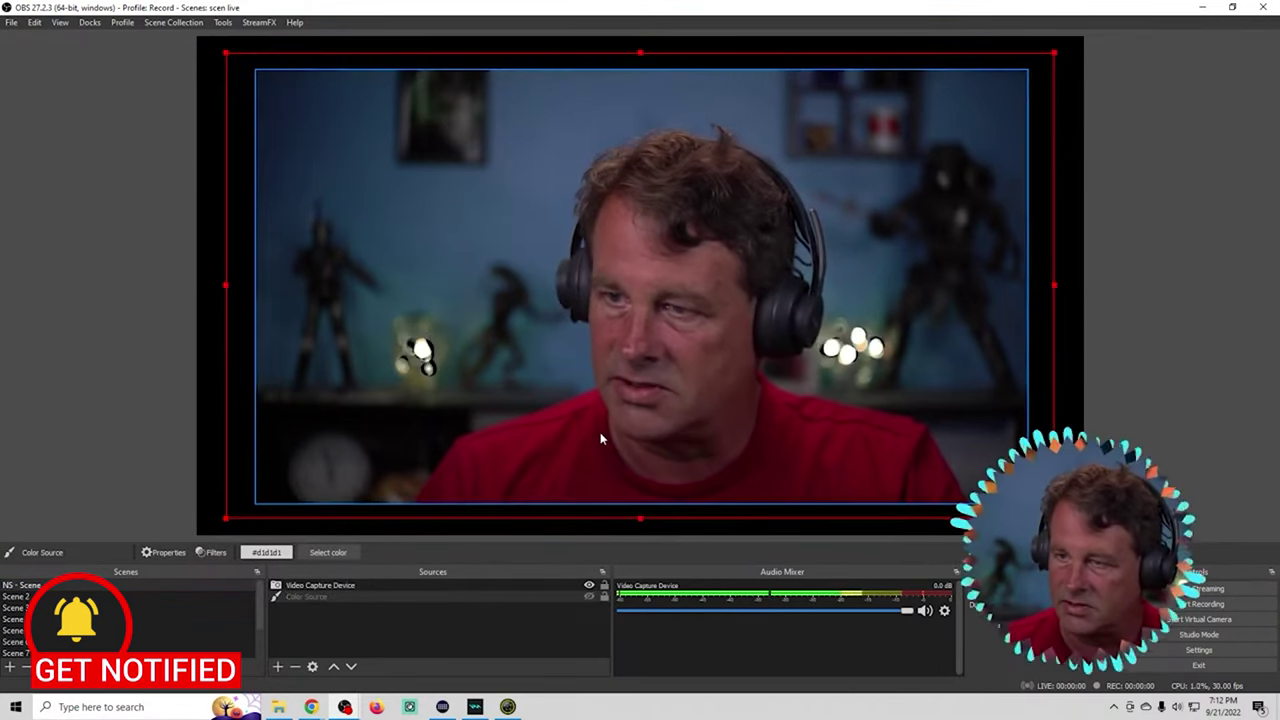
right_click(600, 432)
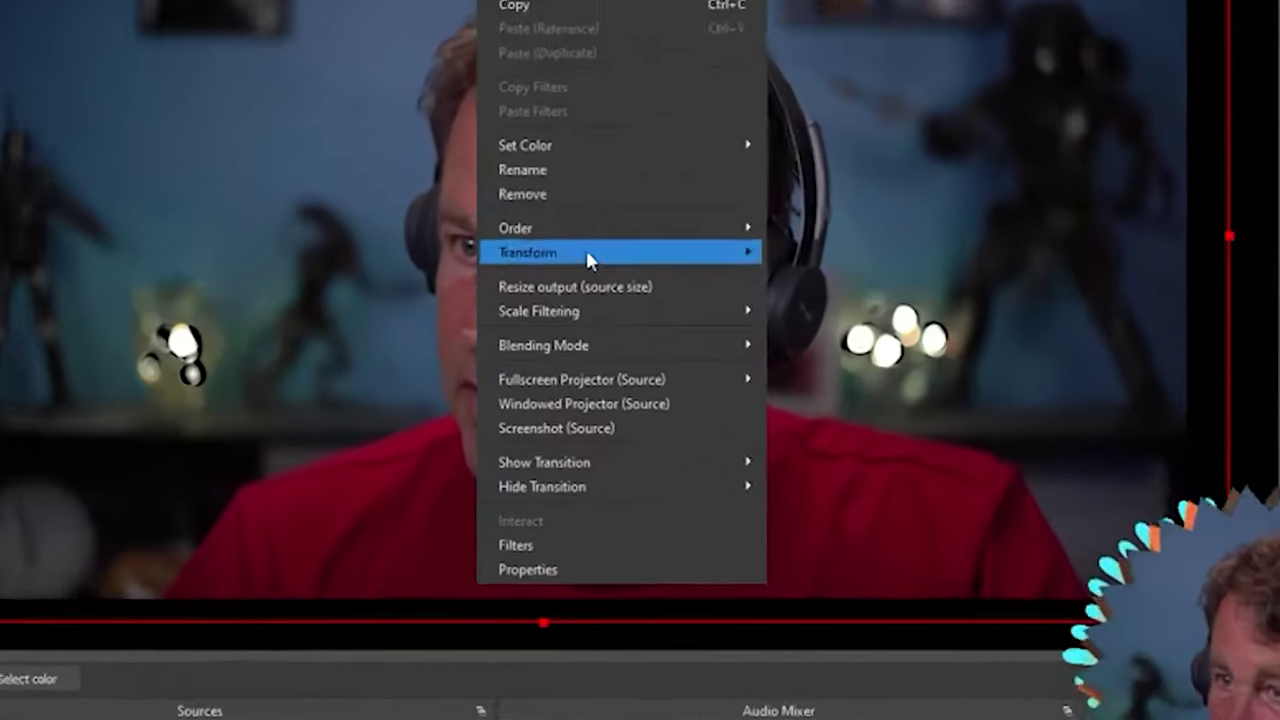
mouse_move(666, 294)
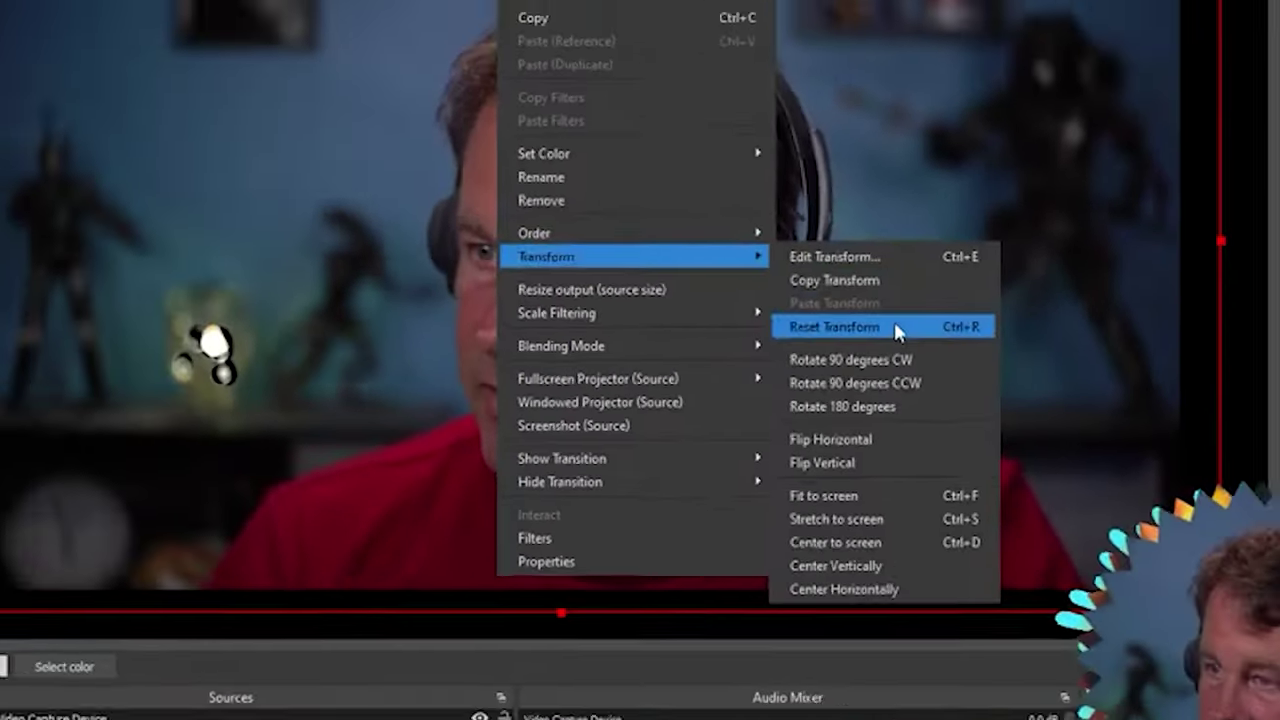
left_click(916, 316)
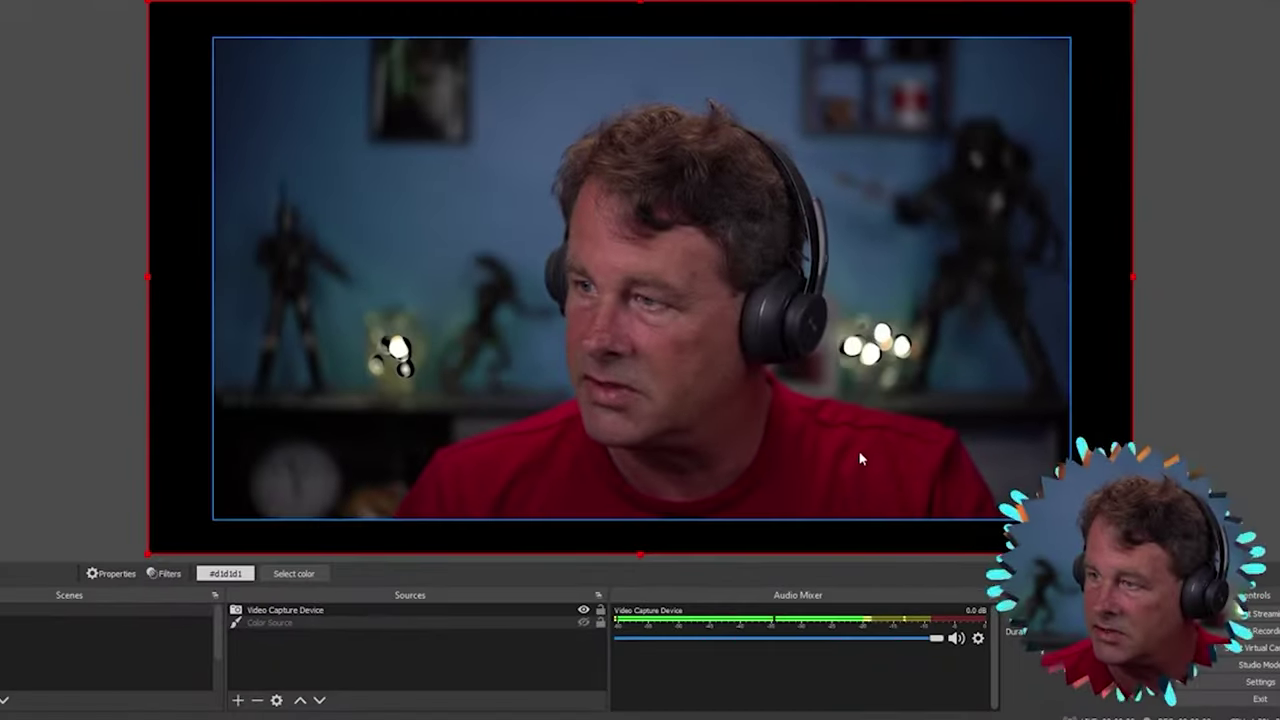
right_click(662, 460)
left_click(697, 486)
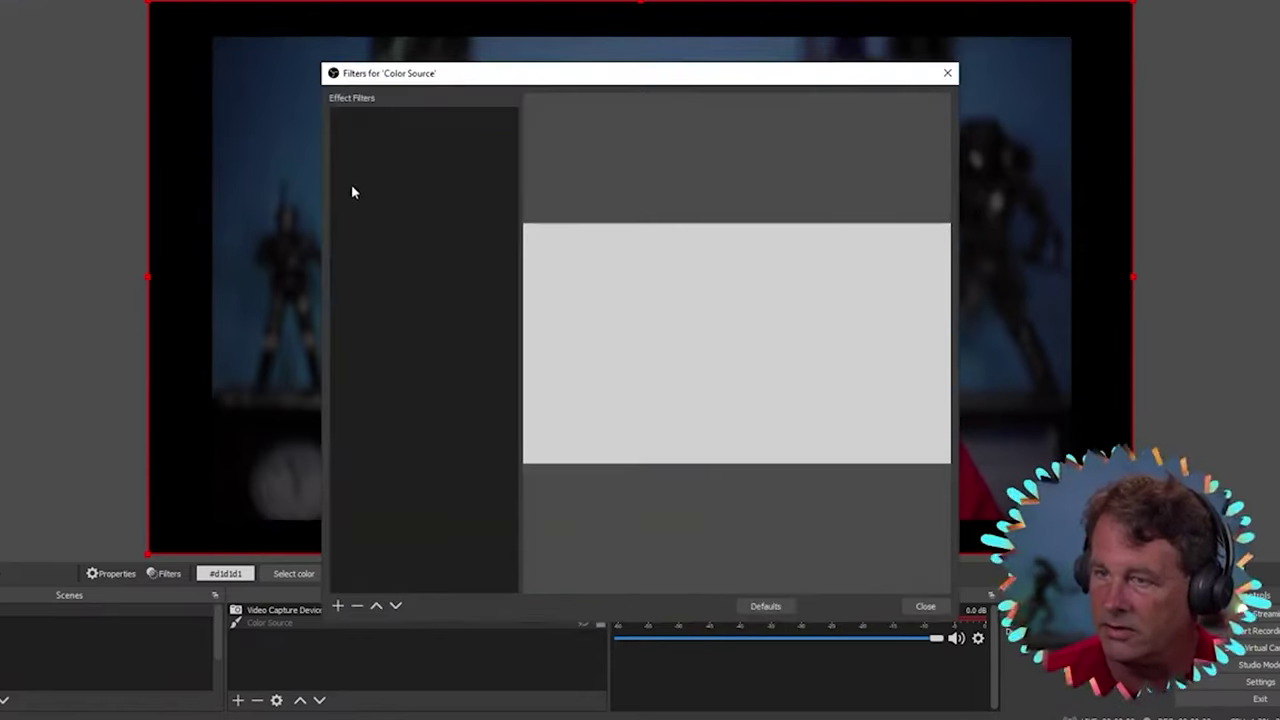
left_click(923, 606)
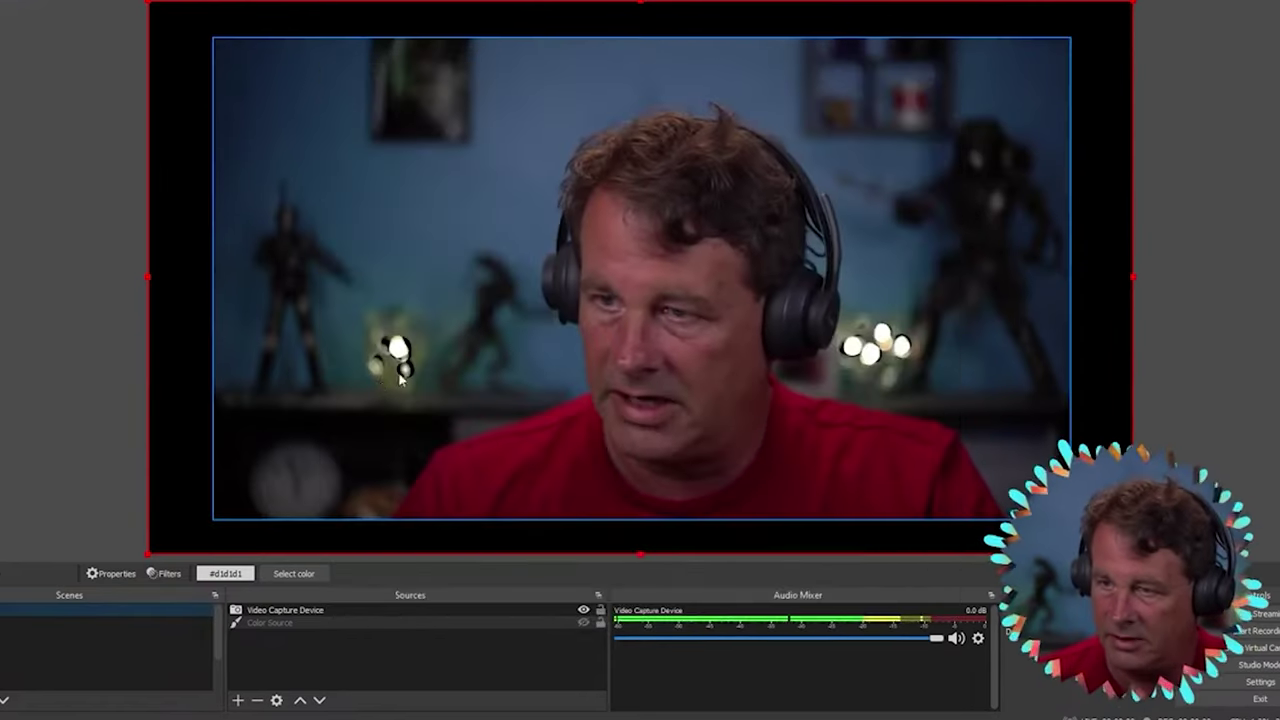
left_click(300, 395)
Stretch the webcam to fill the canvas, crop both sides to a narrow face strip, nudge it left.
left_click_drag(211, 519, 148, 557)
left_click_drag(1071, 37, 1135, 1)
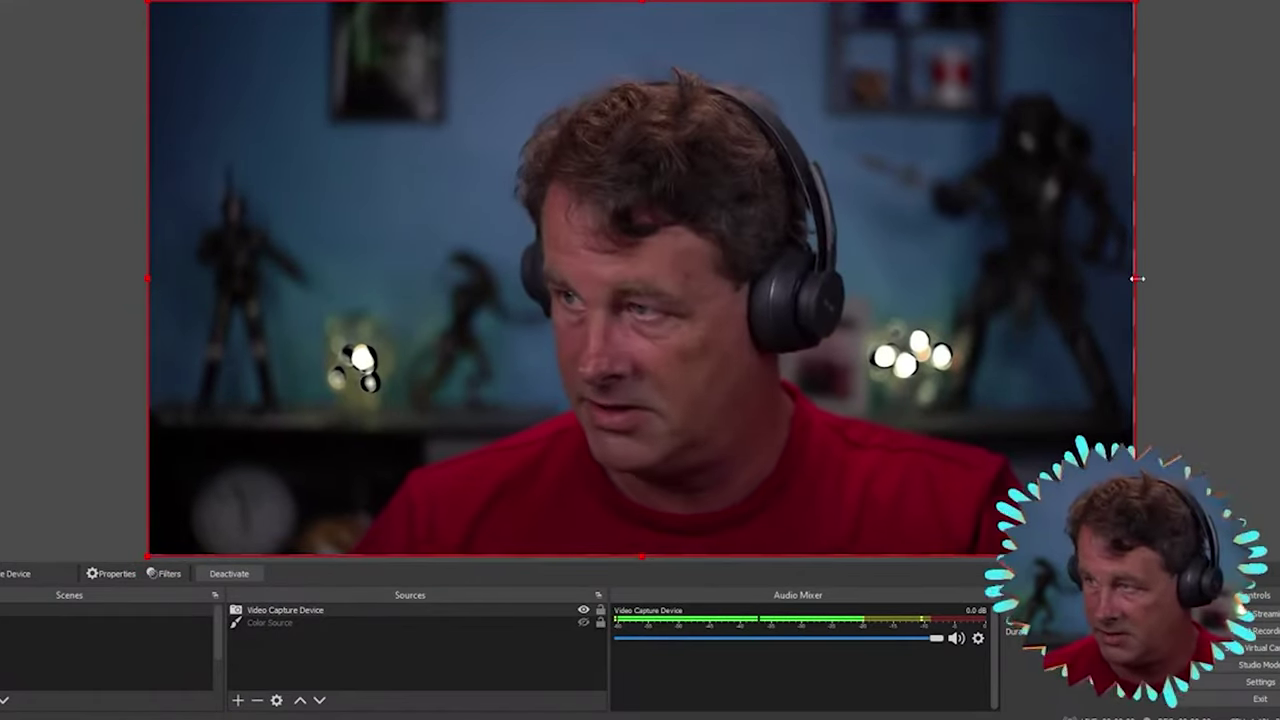
left_click_drag(1137, 279, 900, 286)
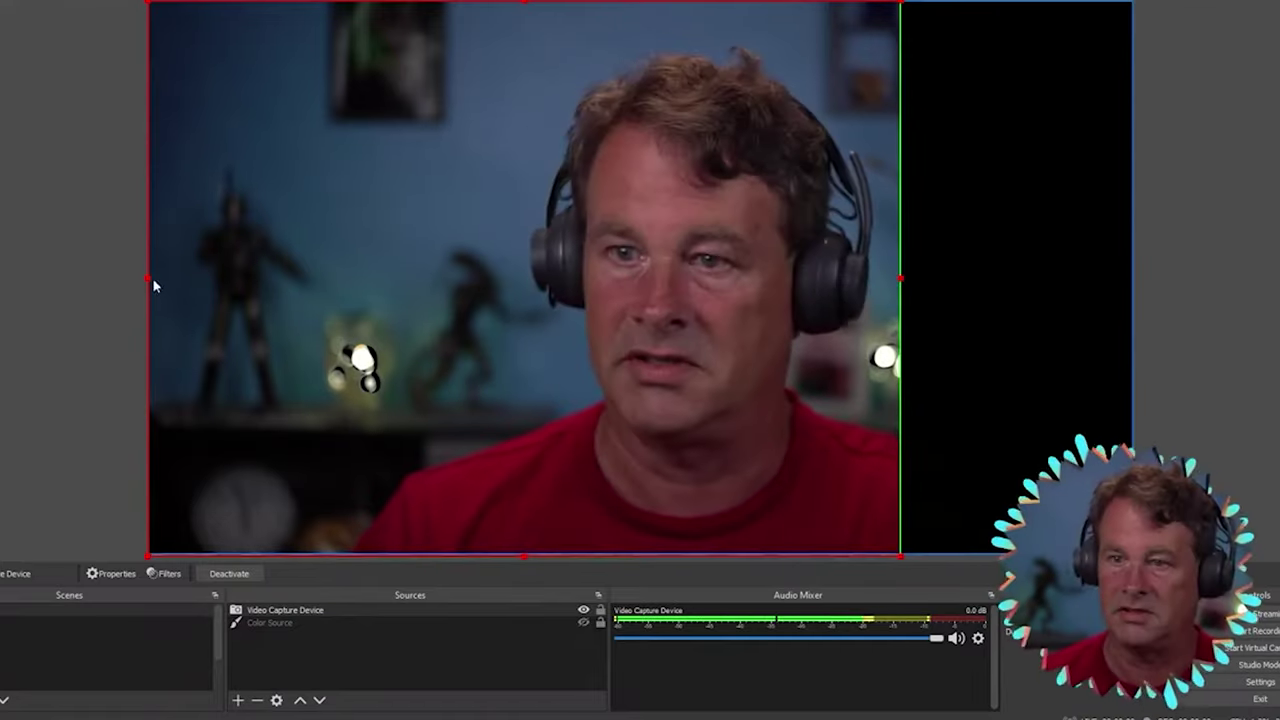
left_click_drag(150, 278, 477, 288)
left_click_drag(677, 351, 631, 342)
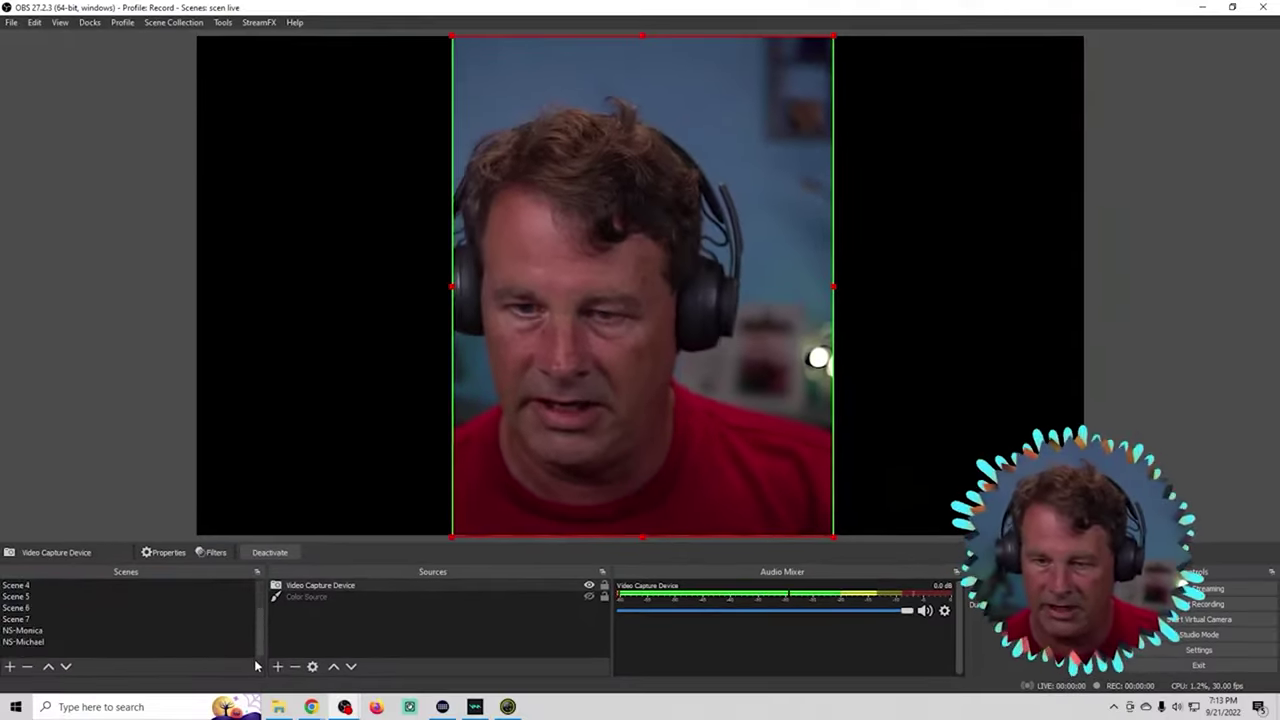
Add an Audio Output Capture using Headset Earphone (Zone Wireless Plus) to the first guest's scene.
left_click(146, 631)
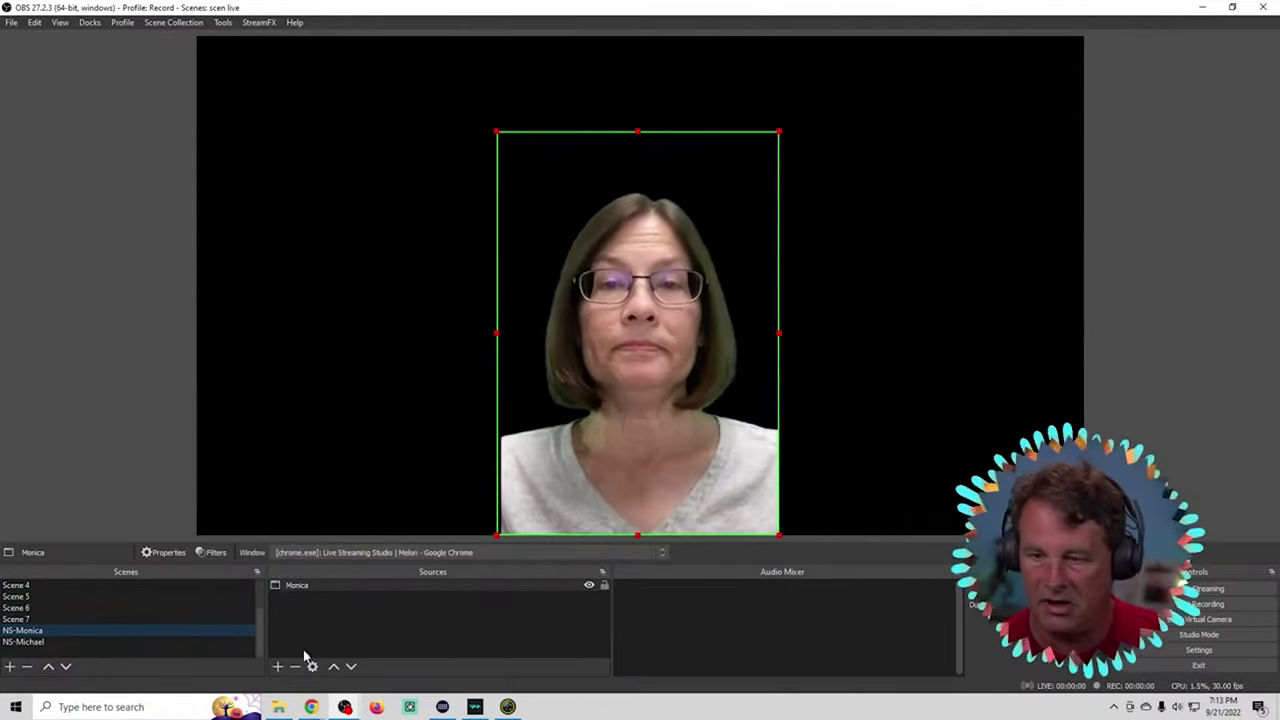
left_click(278, 666)
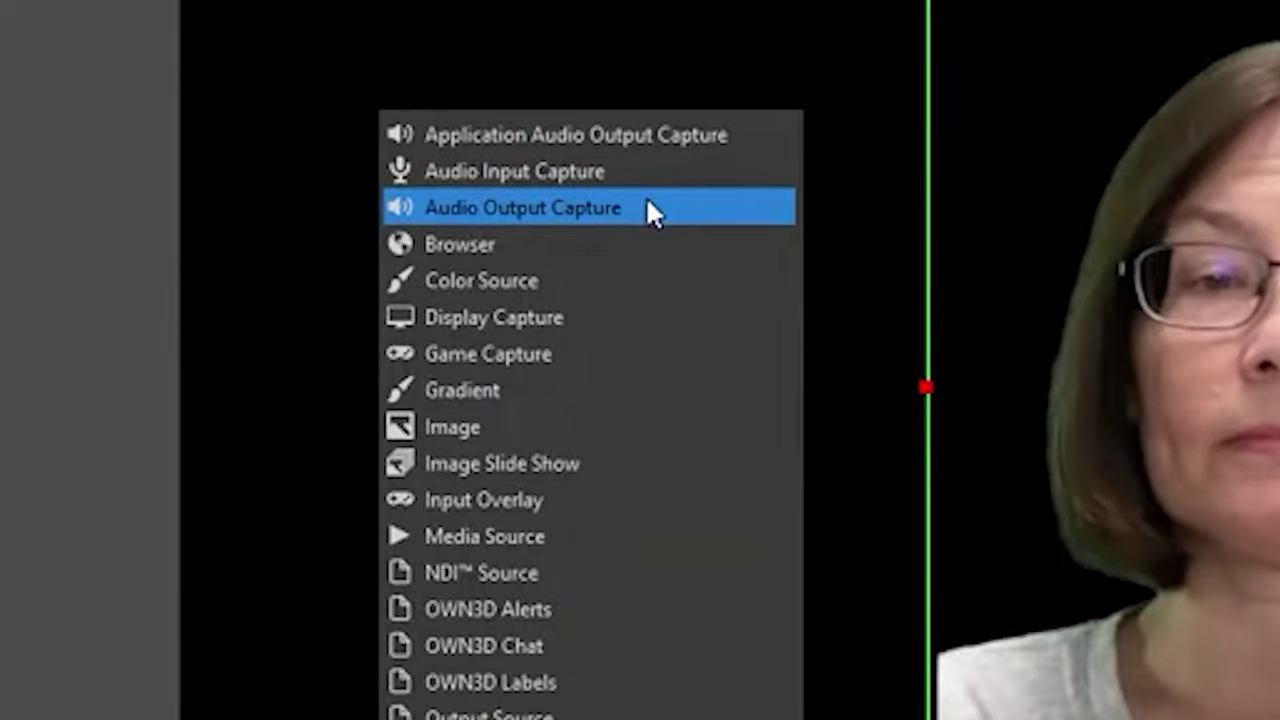
left_click(646, 208)
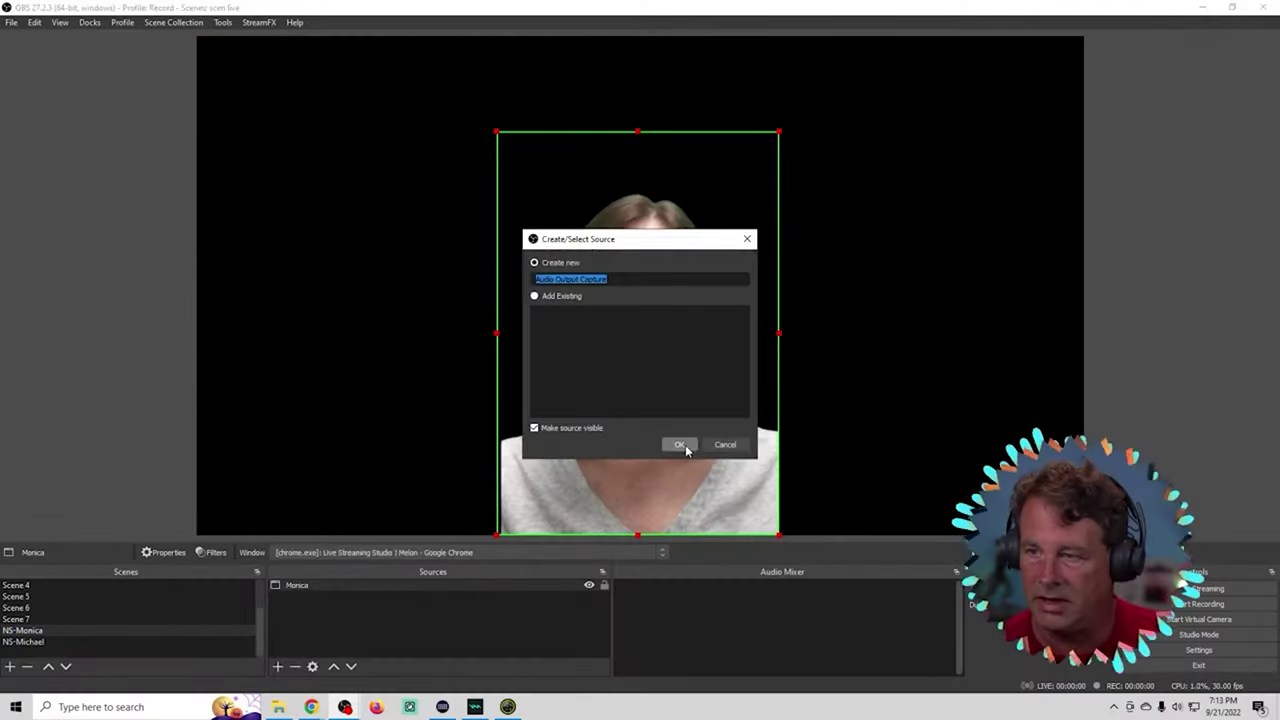
left_click(679, 445)
left_click(622, 180)
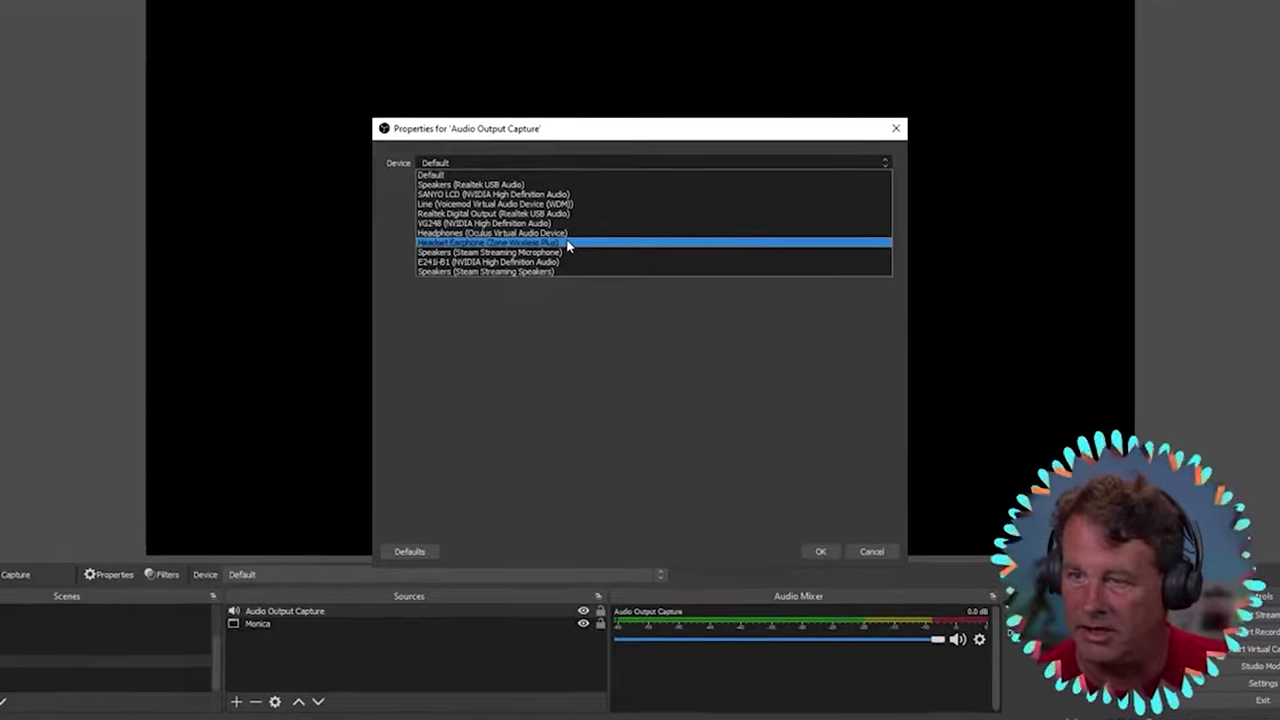
left_click(566, 242)
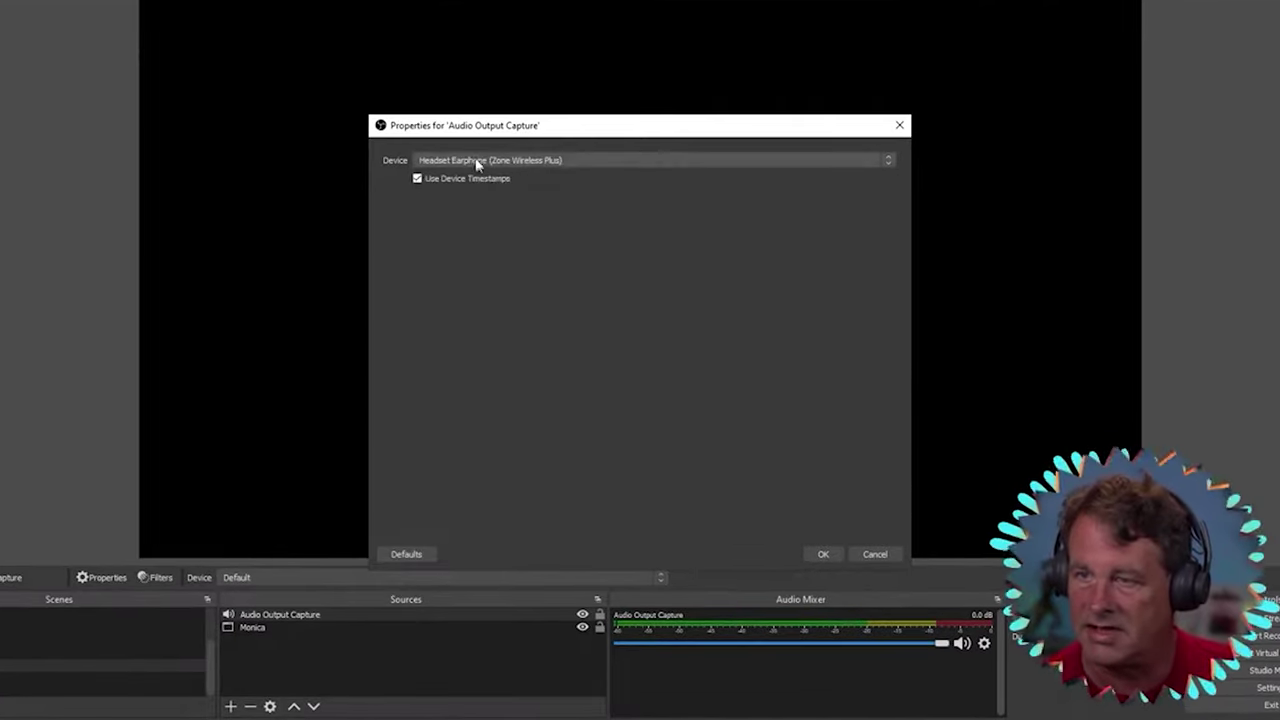
left_click(820, 554)
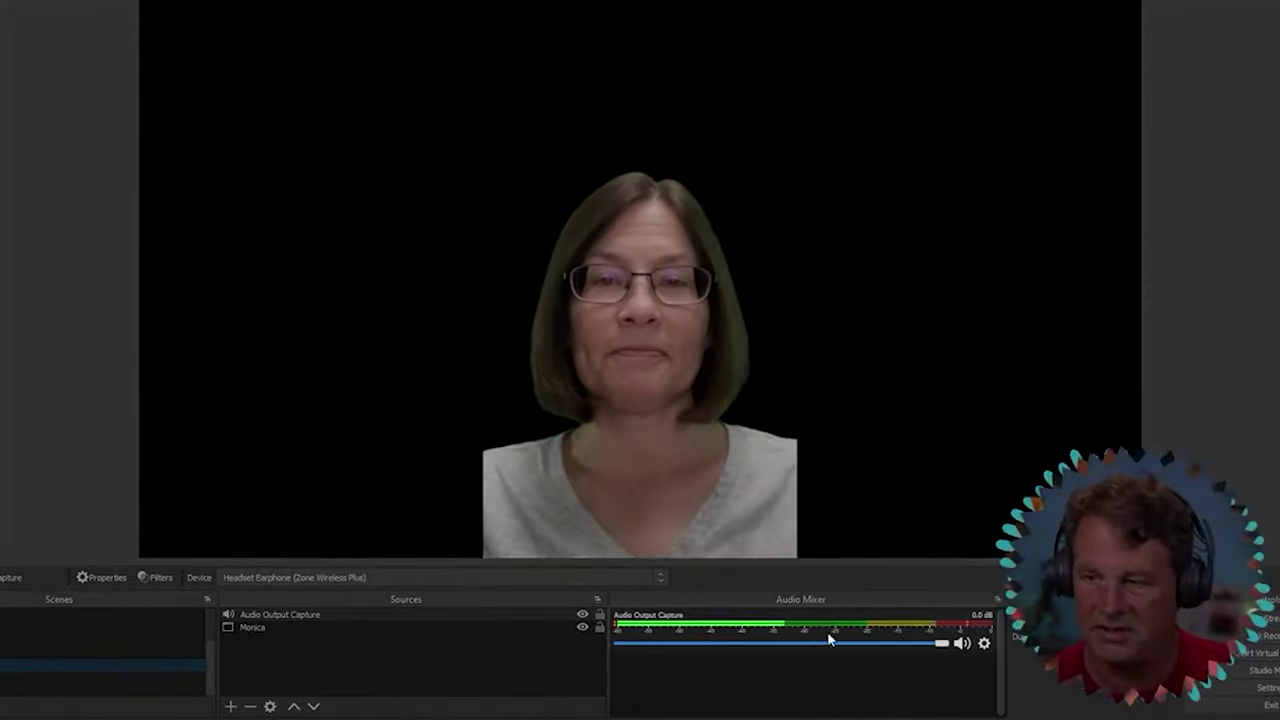
Add the existing Audio Output Capture to the donkey-avatar guest's scene, then show NS - Scene.
left_click(54, 680)
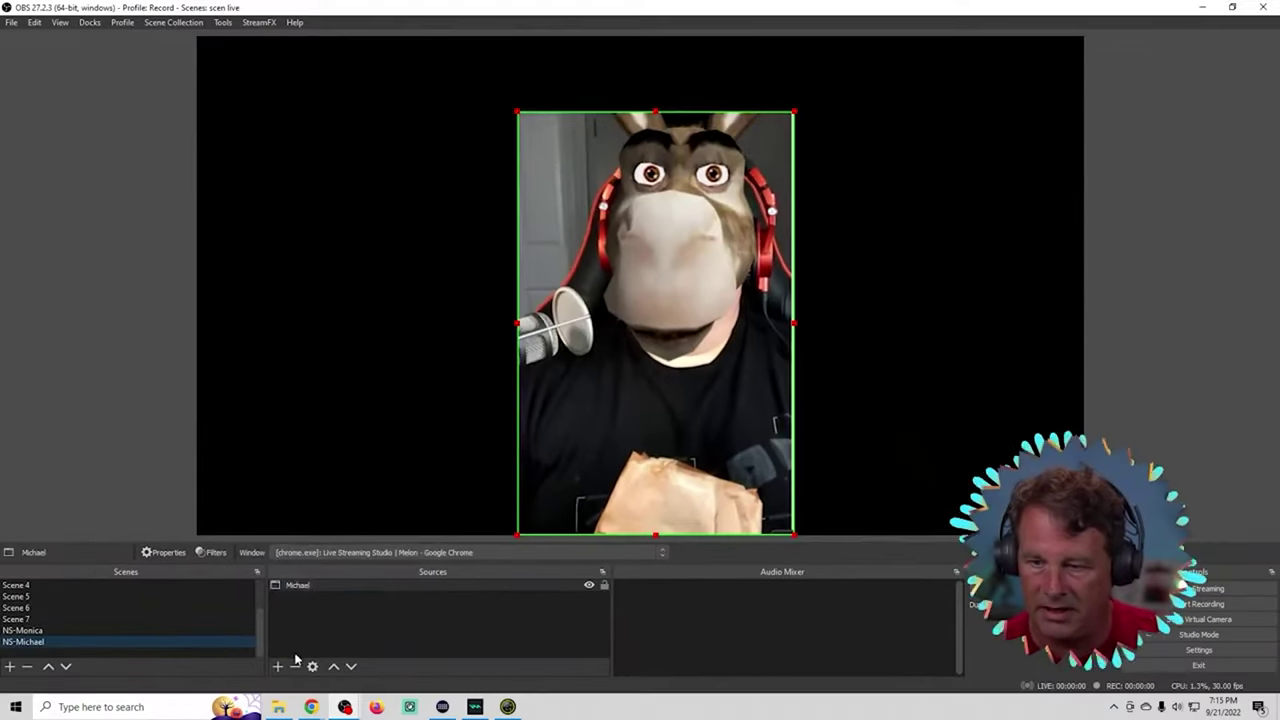
left_click(230, 706)
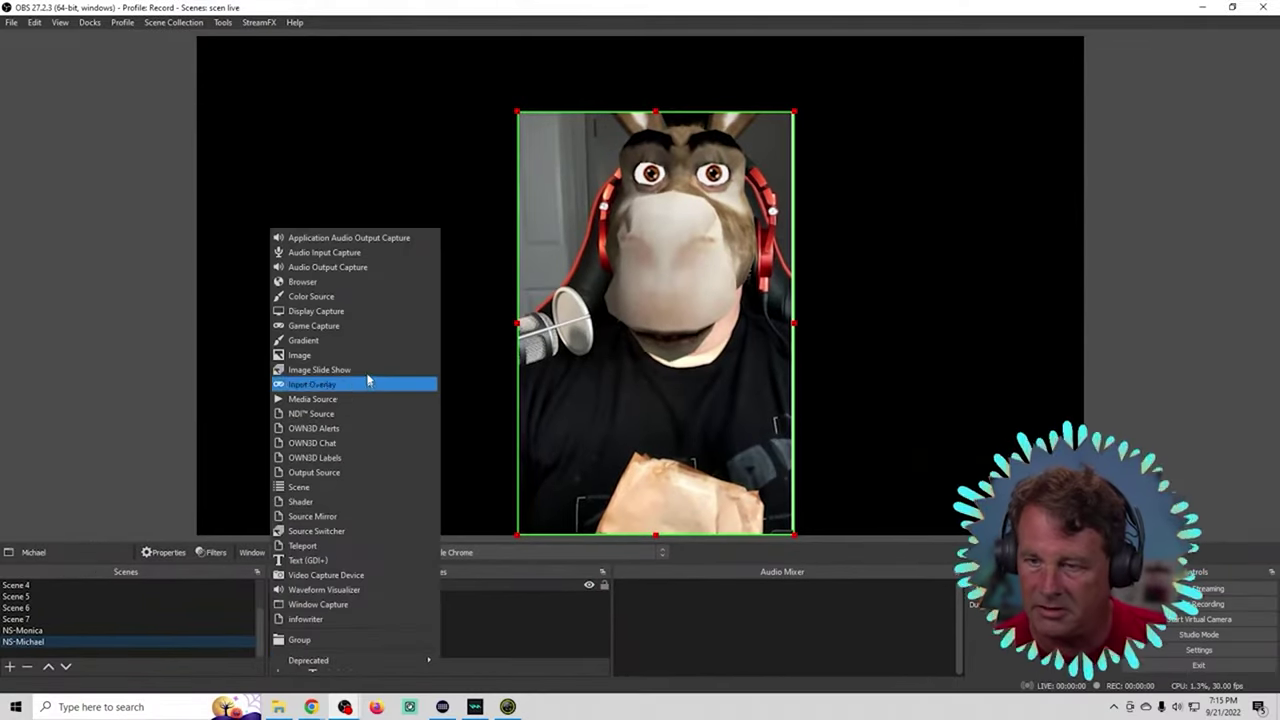
left_click(327, 267)
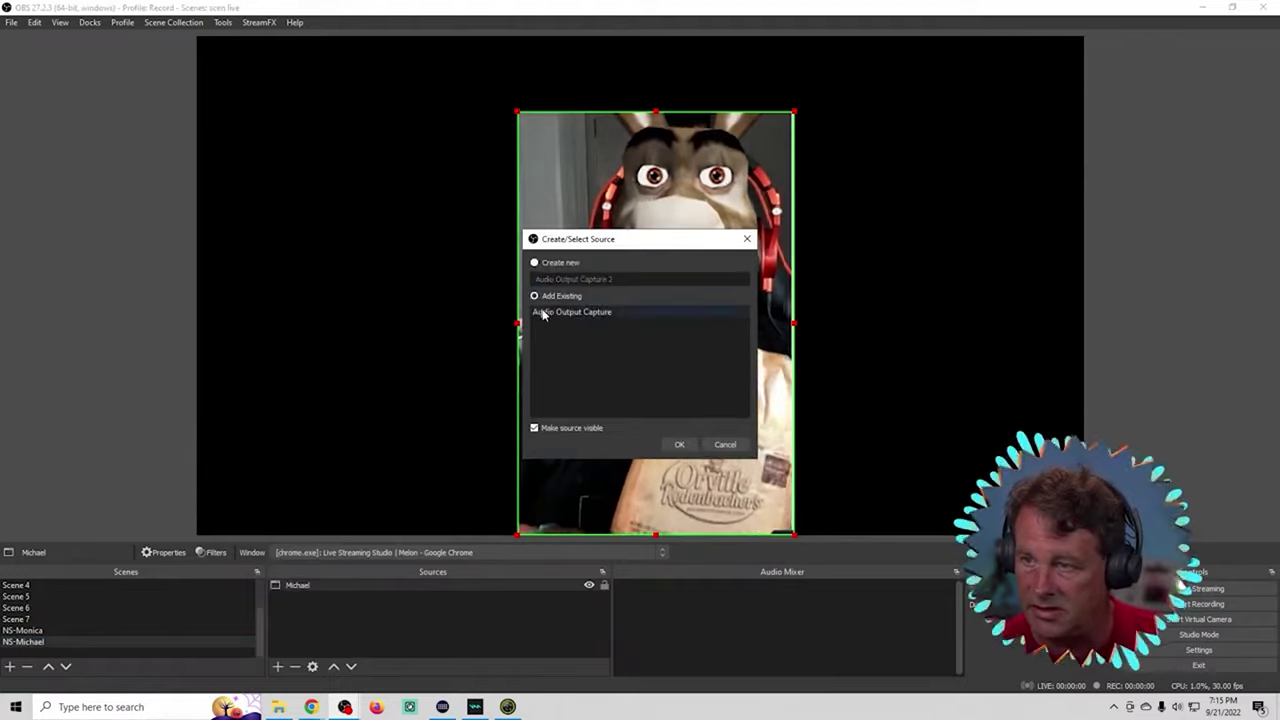
left_click(667, 445)
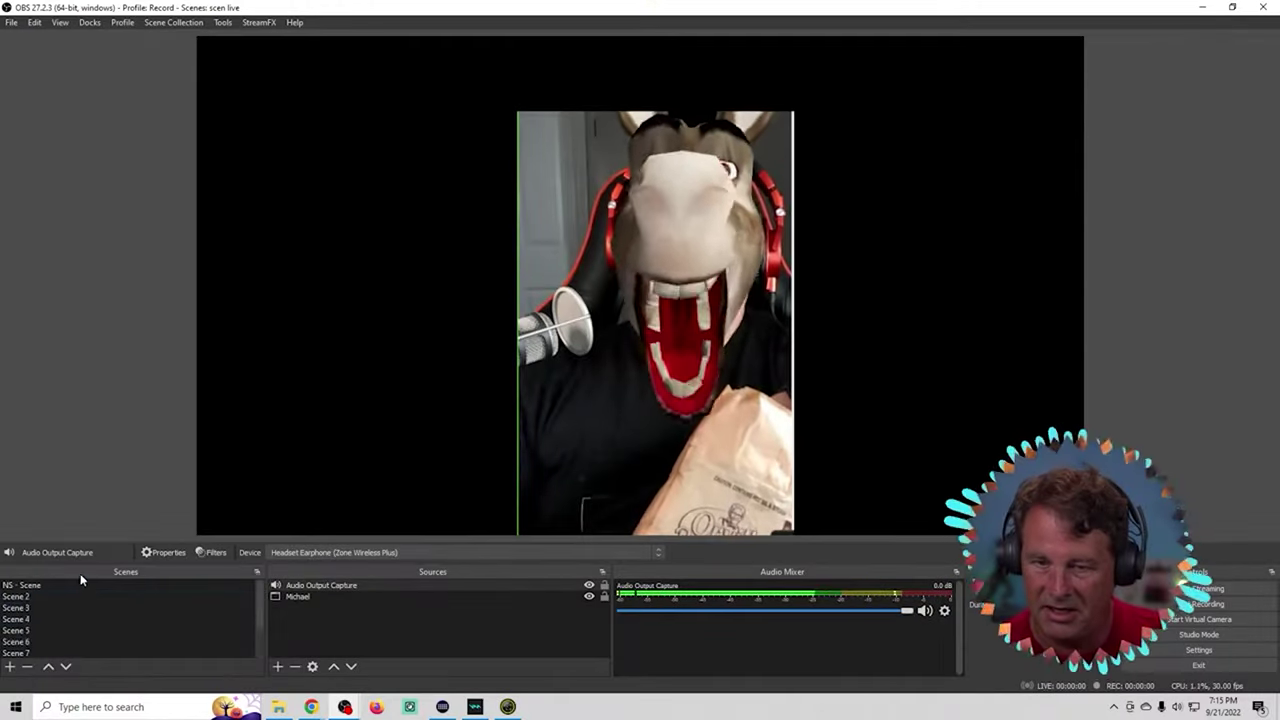
left_click(79, 587)
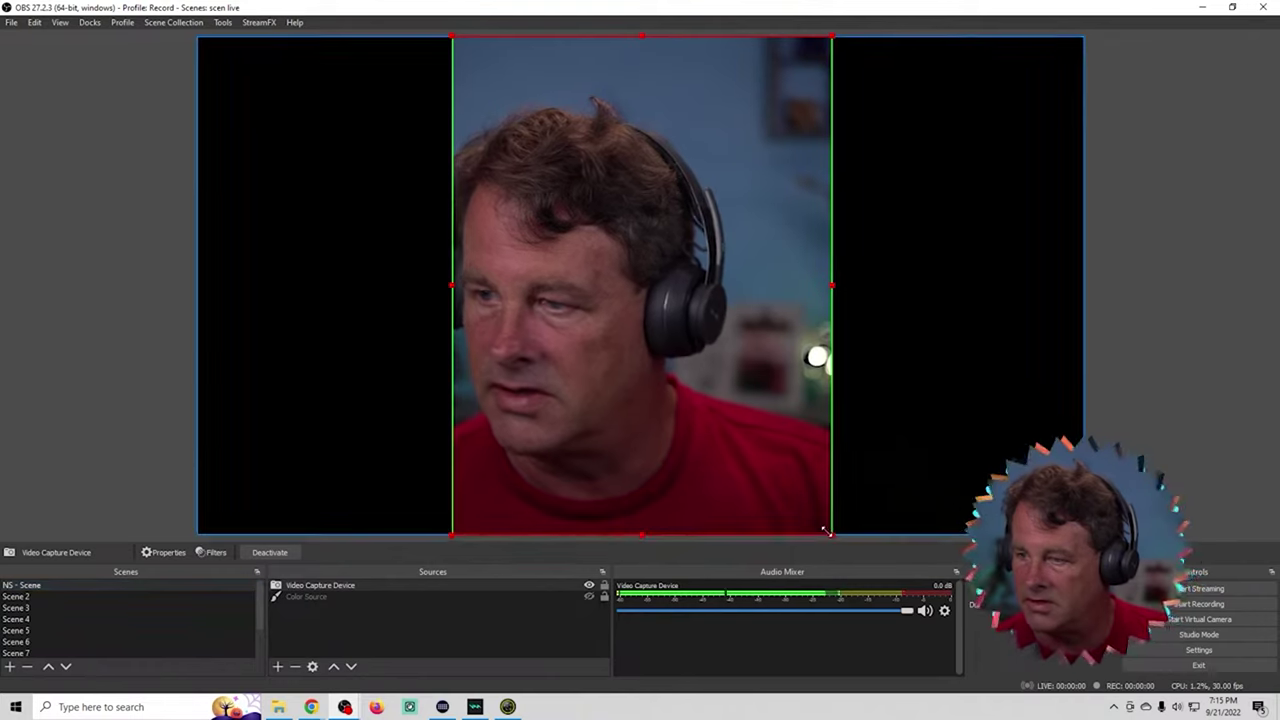
In Scene 2, nest the donkey-avatar guest's scene and place it on the canvas's left side.
left_click(55, 598)
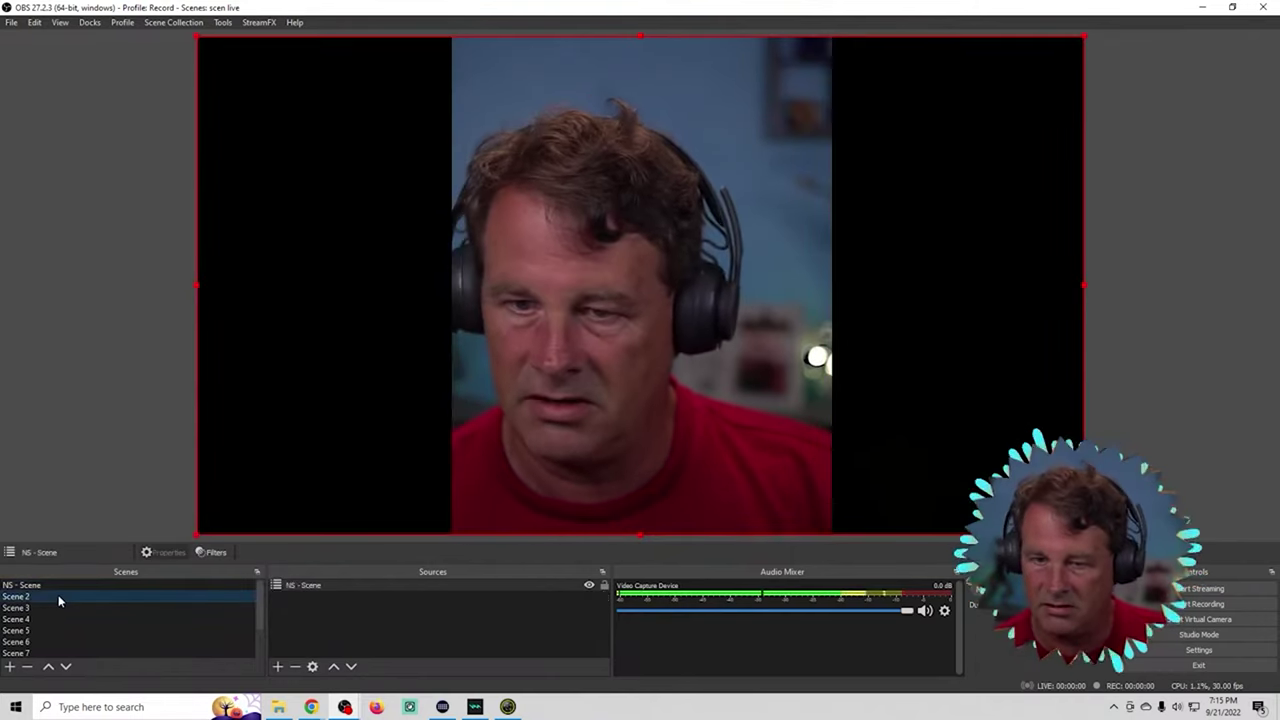
left_click(277, 666)
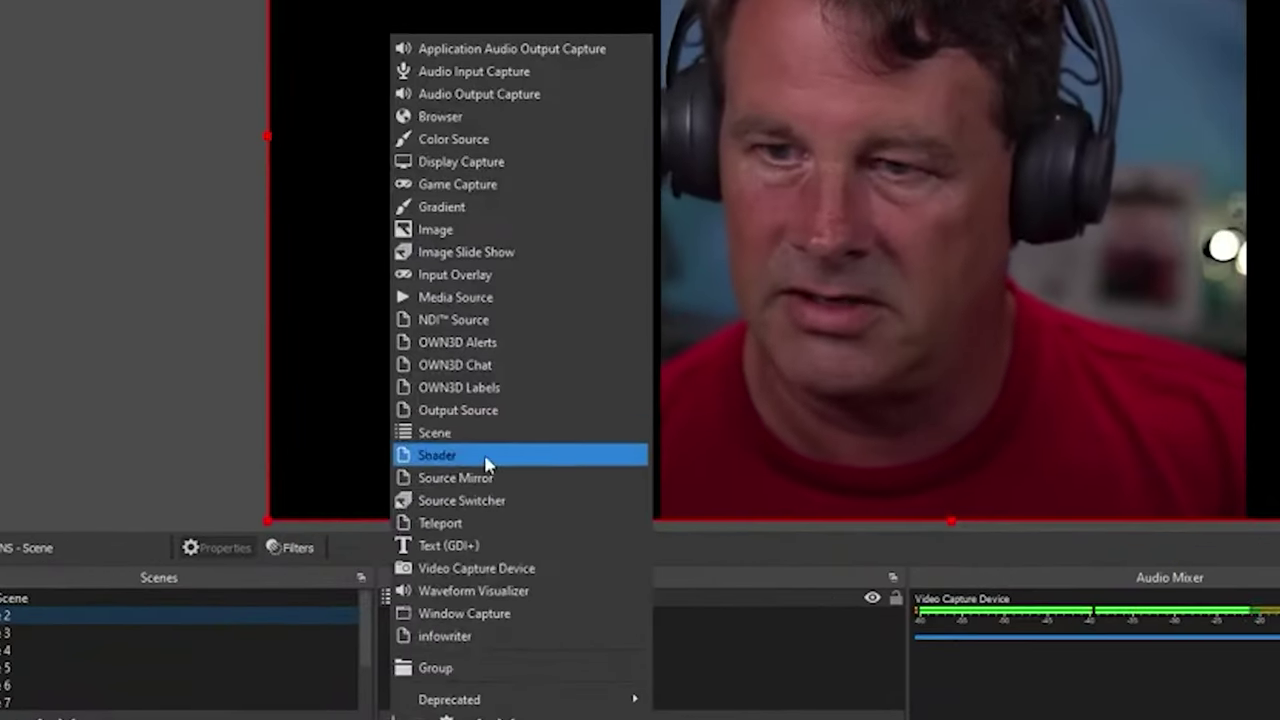
left_click(336, 478)
left_click(838, 198)
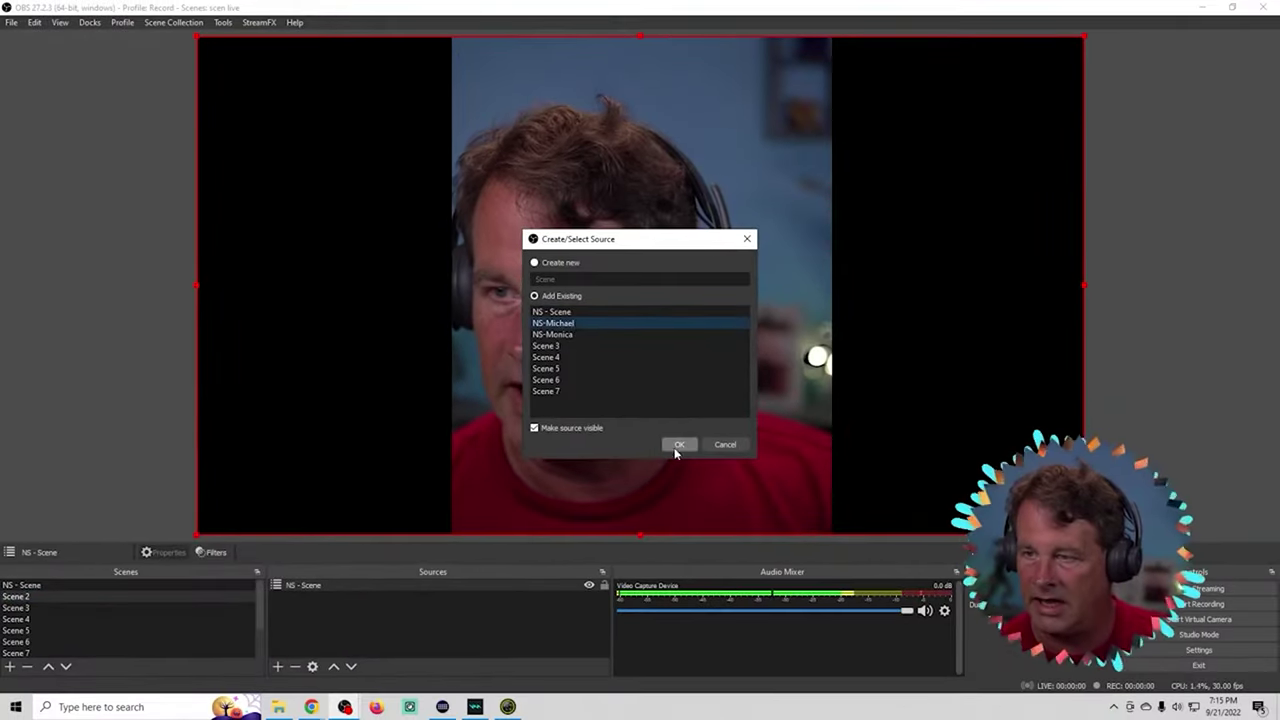
left_click(677, 447)
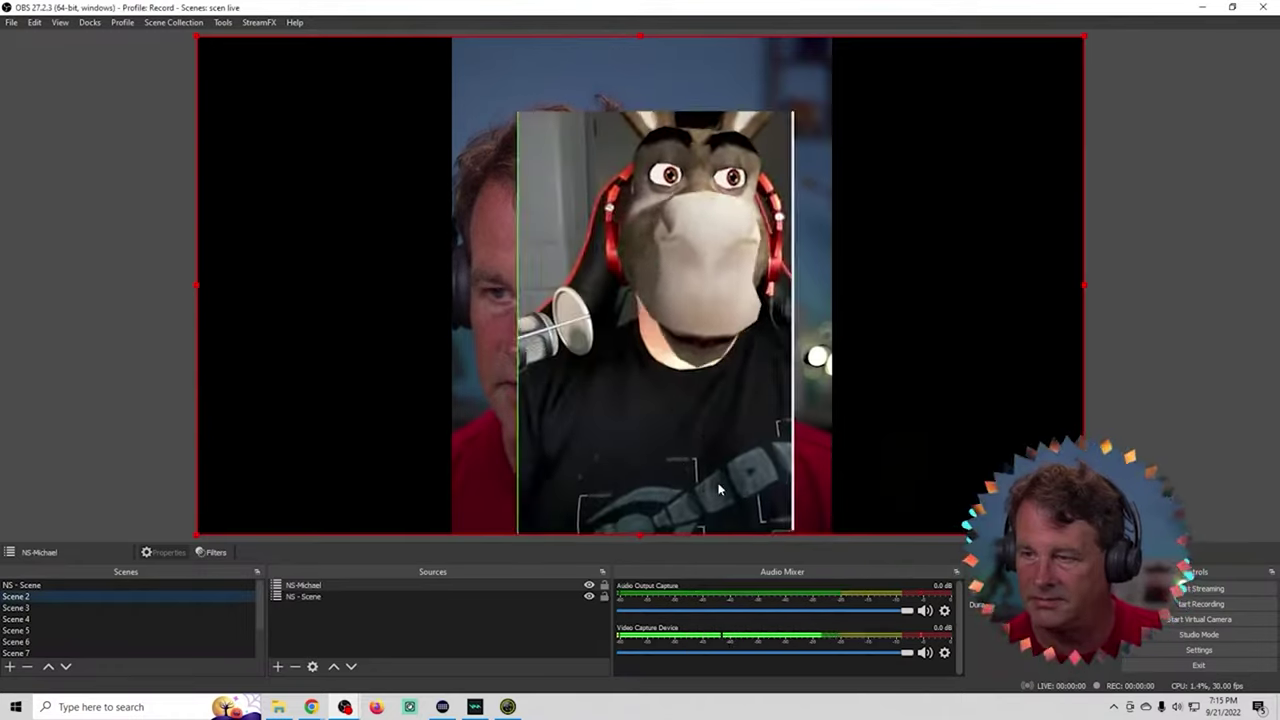
left_click_drag(702, 441, 389, 437)
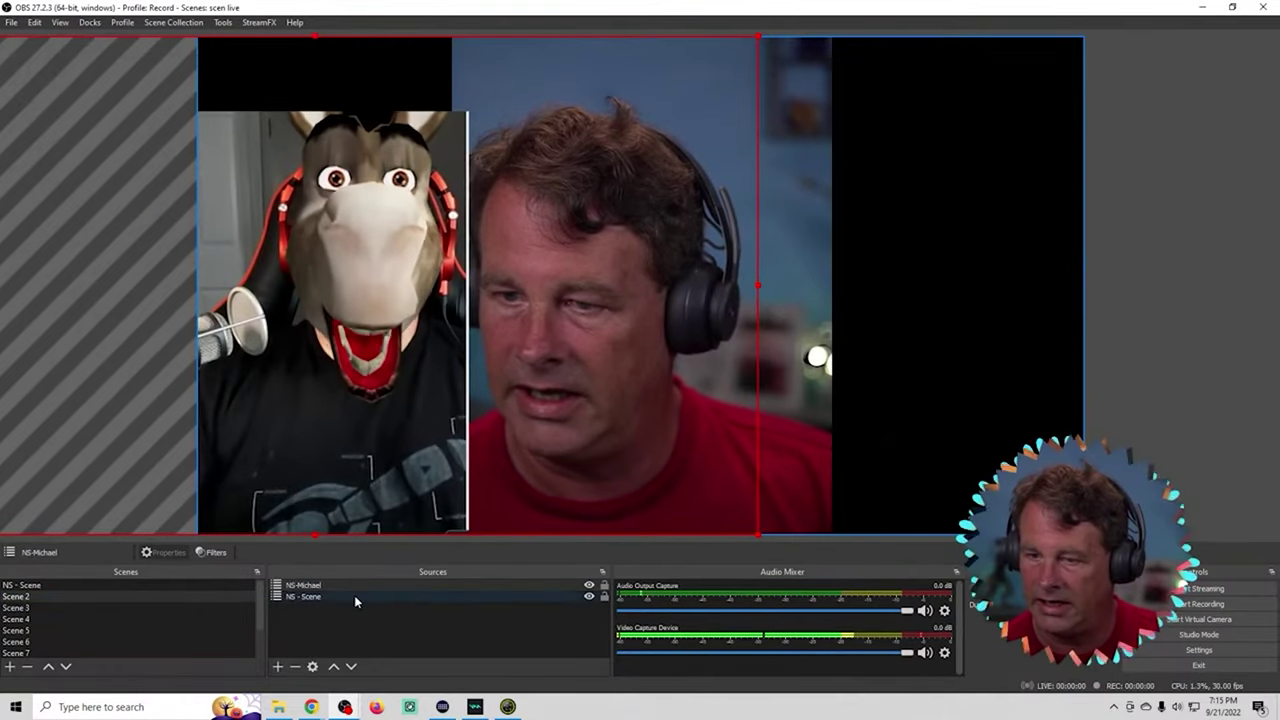
Nest the woman guest's scene in Scene 2 and place it on the right side.
left_click(278, 666)
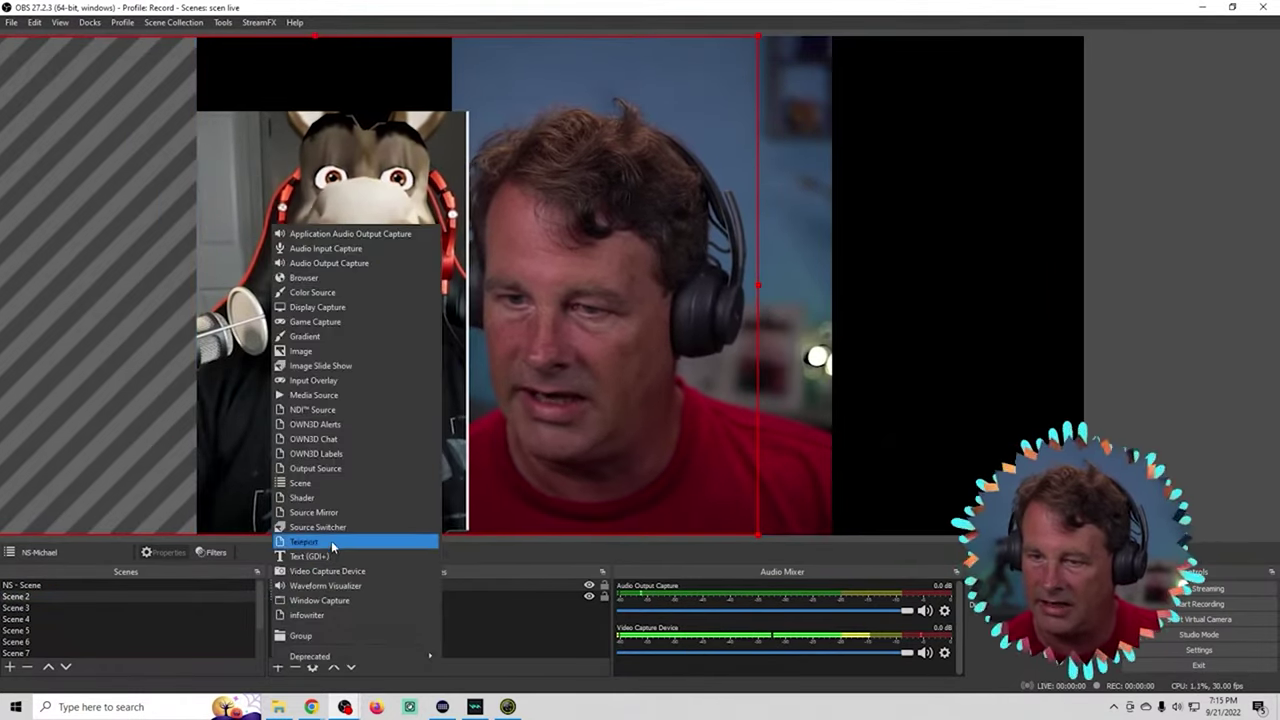
left_click(329, 484)
left_click(567, 340)
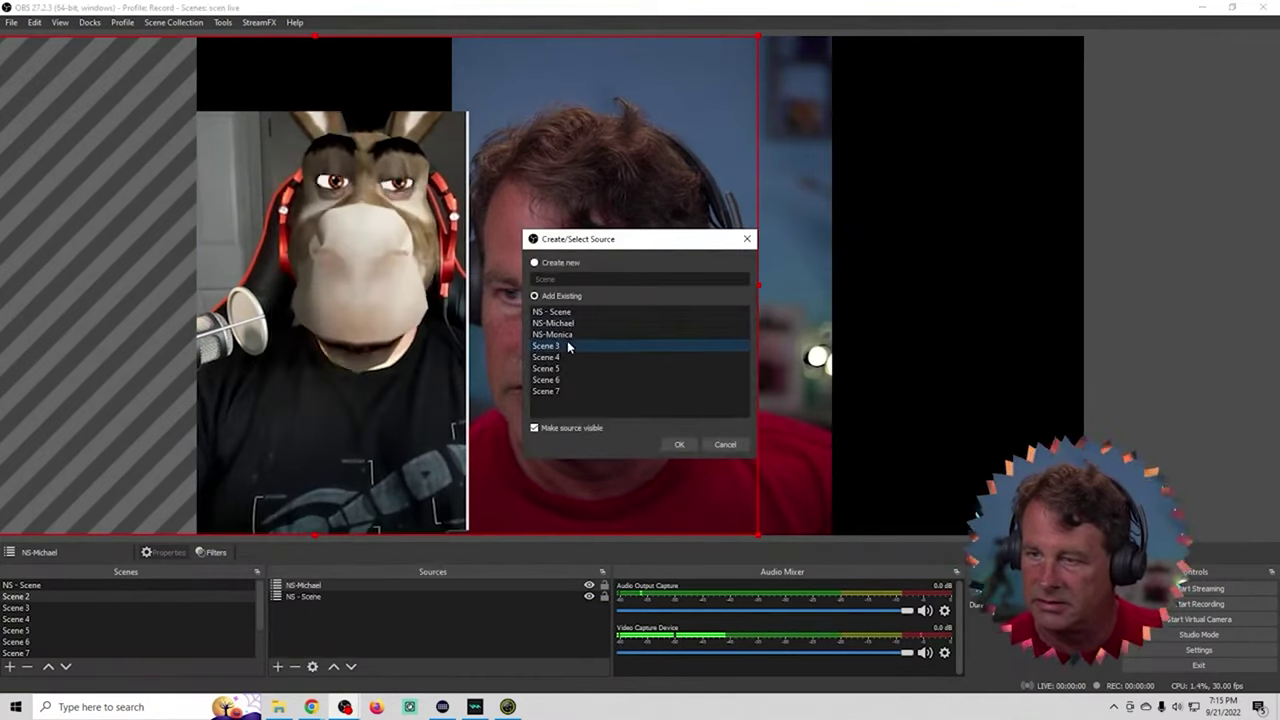
left_click(677, 447)
left_click_drag(851, 480, 953, 451)
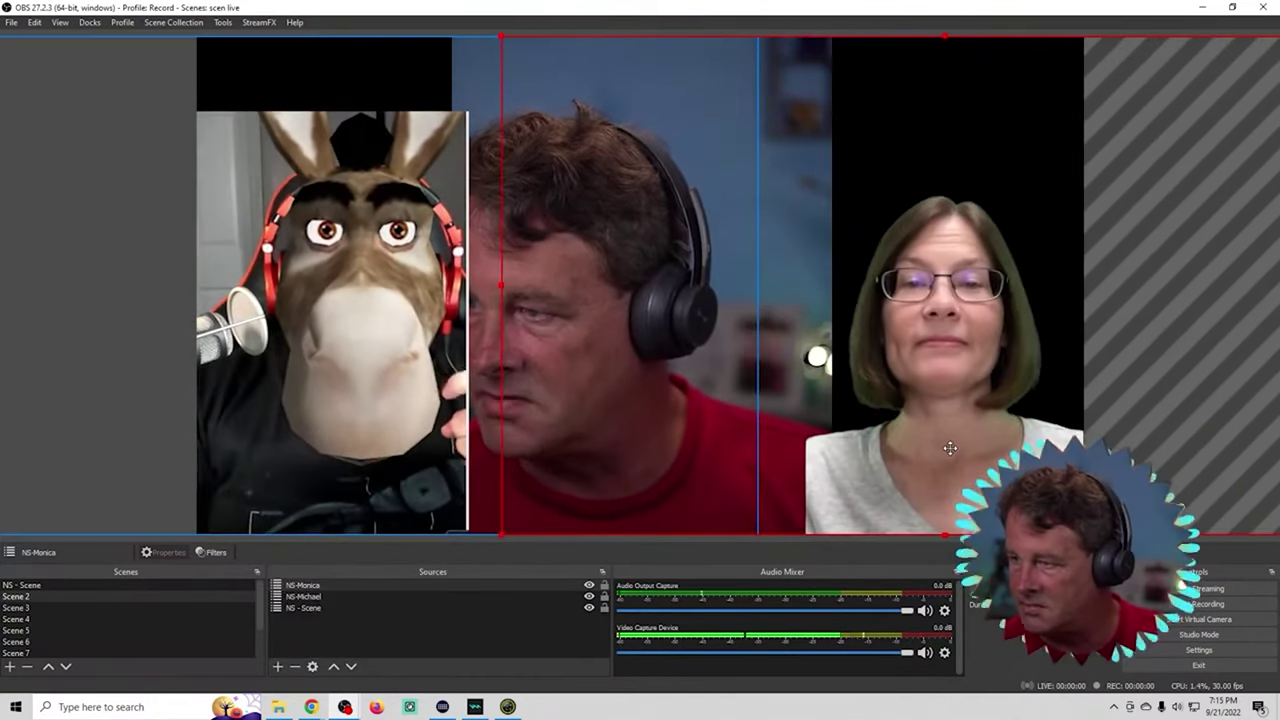
Add the existing gameplay Media Source to Scene 2 and move it beneath the guest scenes.
left_click(278, 666)
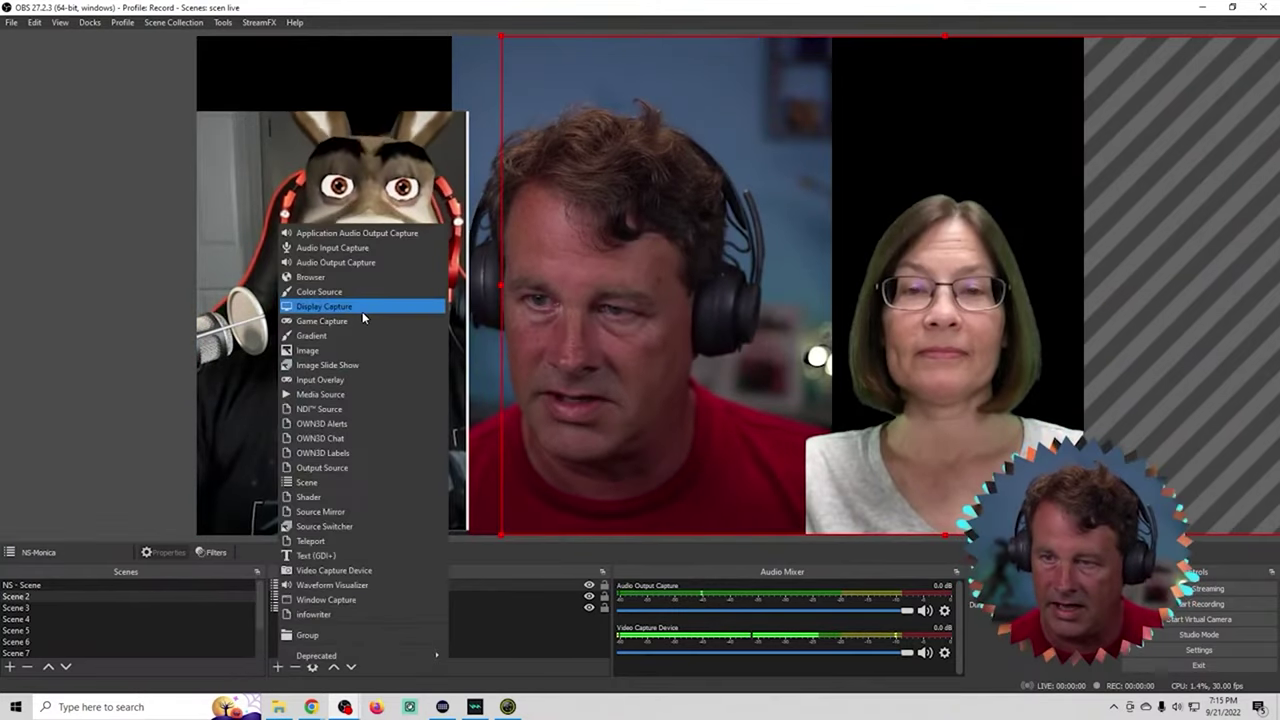
left_click(342, 395)
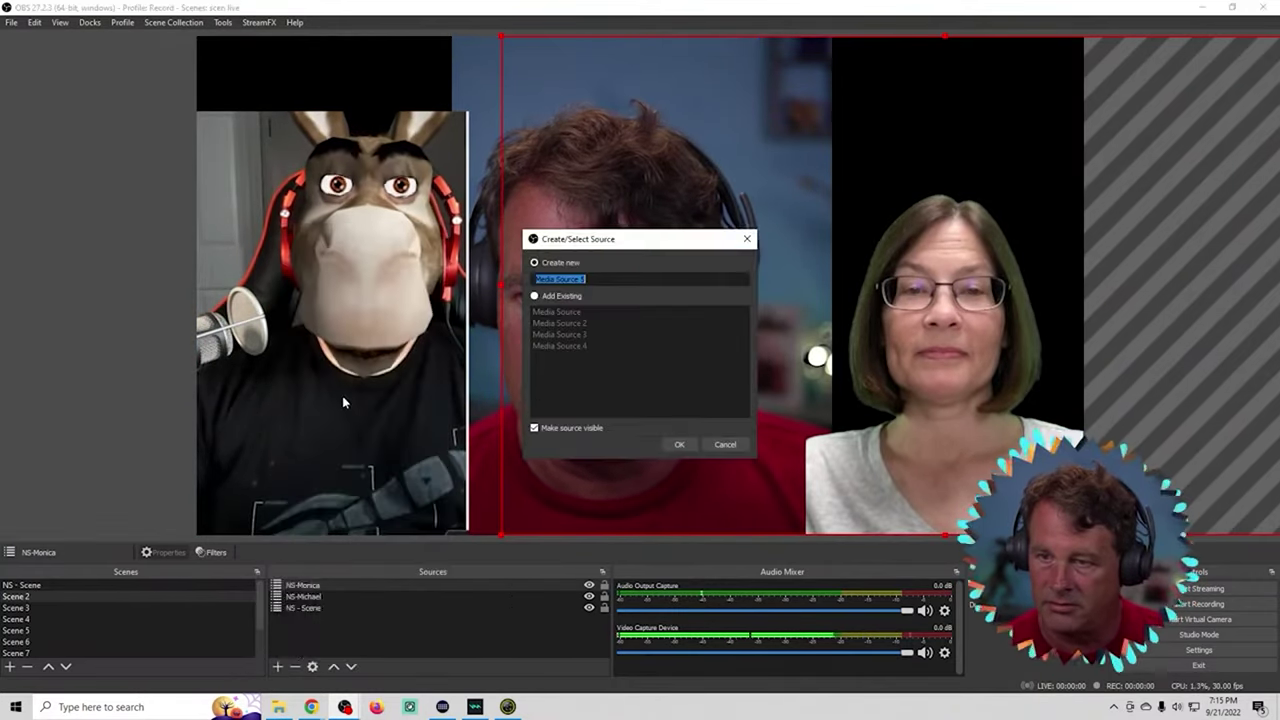
left_click(534, 297)
left_click(680, 444)
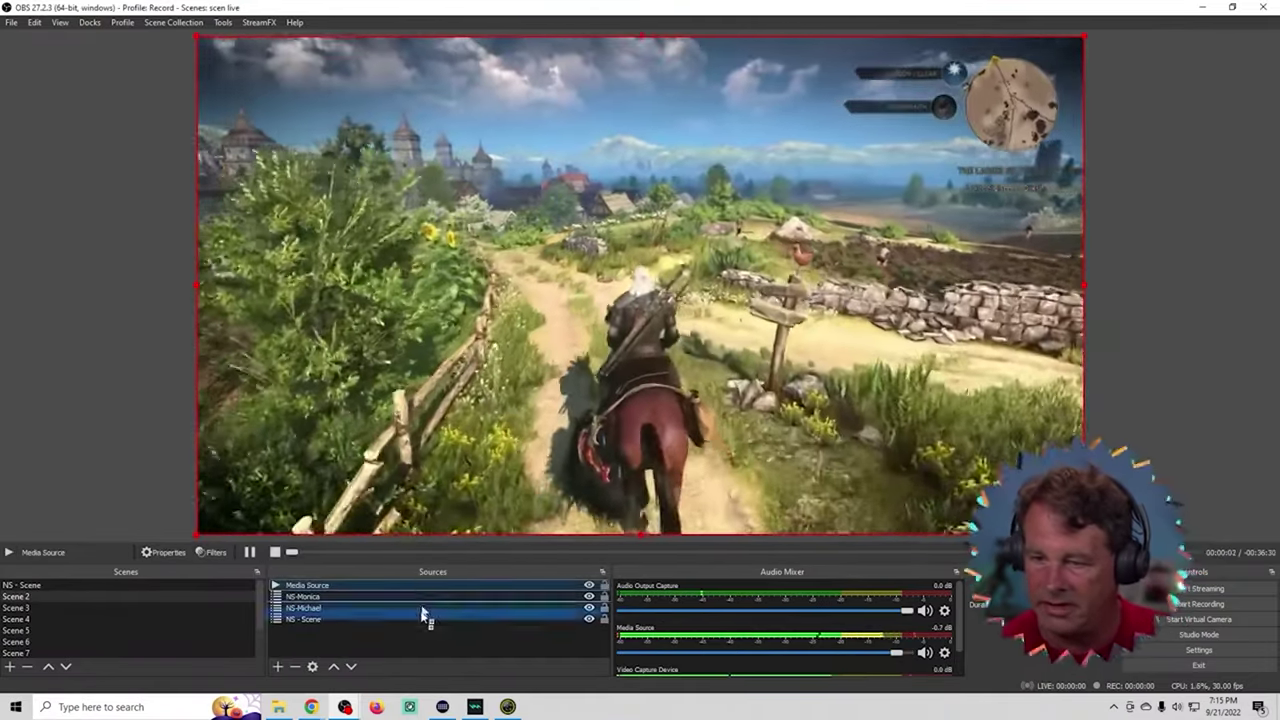
left_click_drag(422, 614, 419, 648)
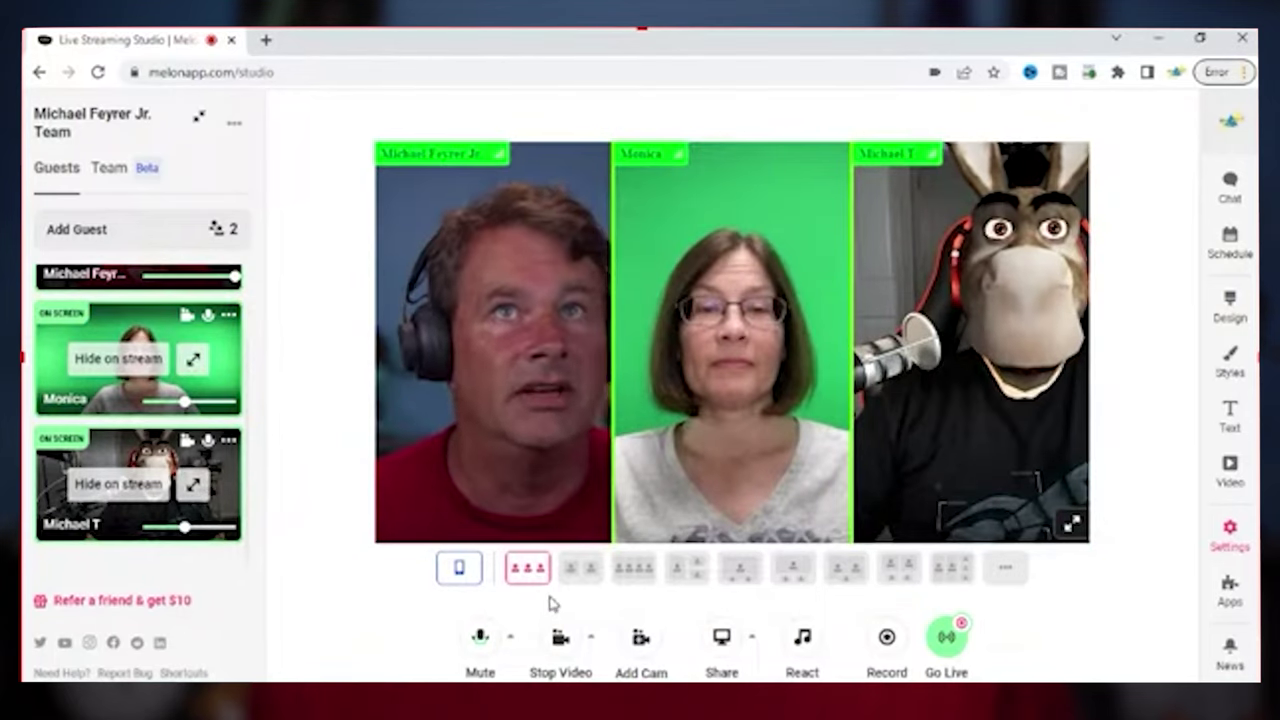
Review the three-person side-by-side layout in the Melon studio, then return to OBS Studio.
left_click(944, 632)
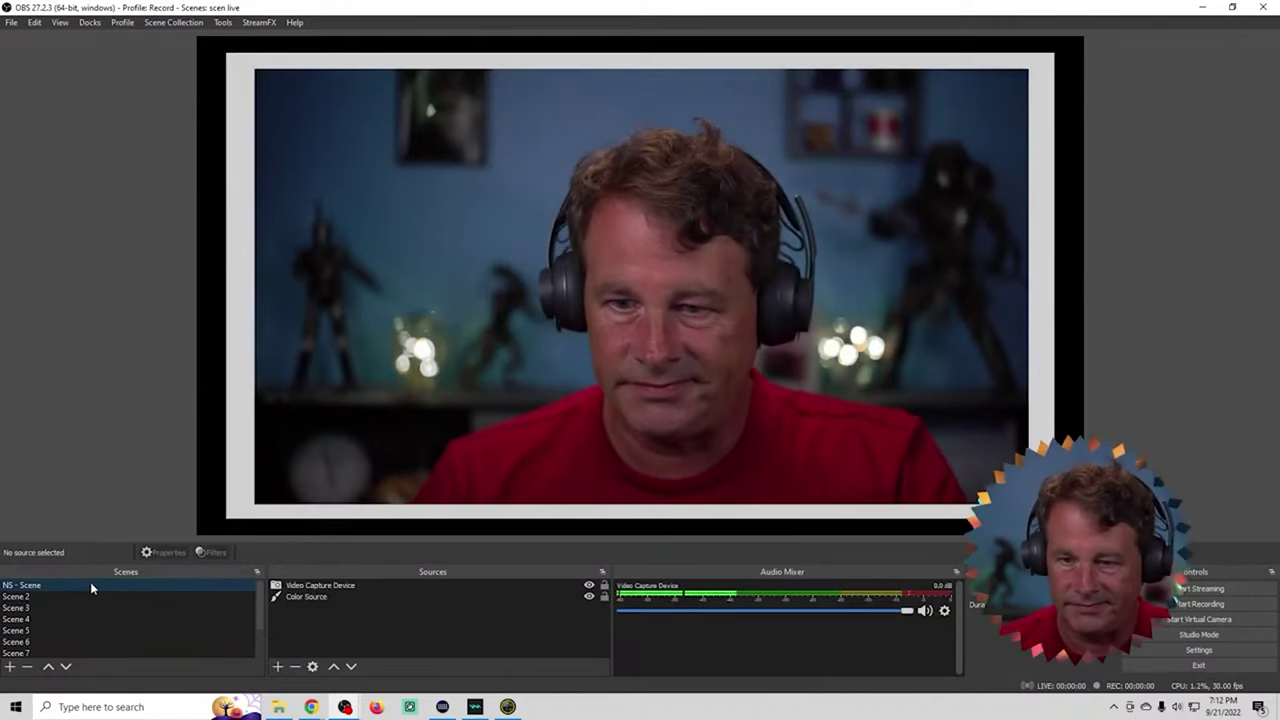
Show Scene 2's finished composite and enlarge the docks by shrinking the preview.
left_click(16, 617)
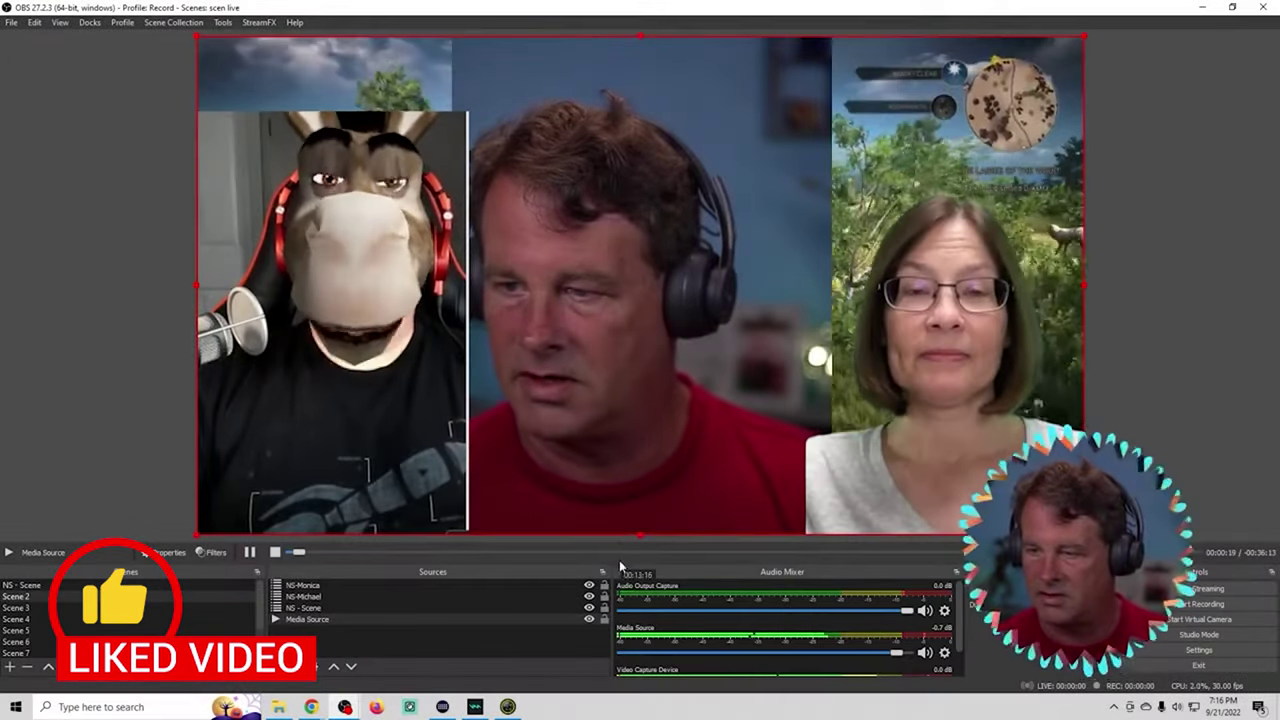
left_click_drag(620, 566, 603, 460)
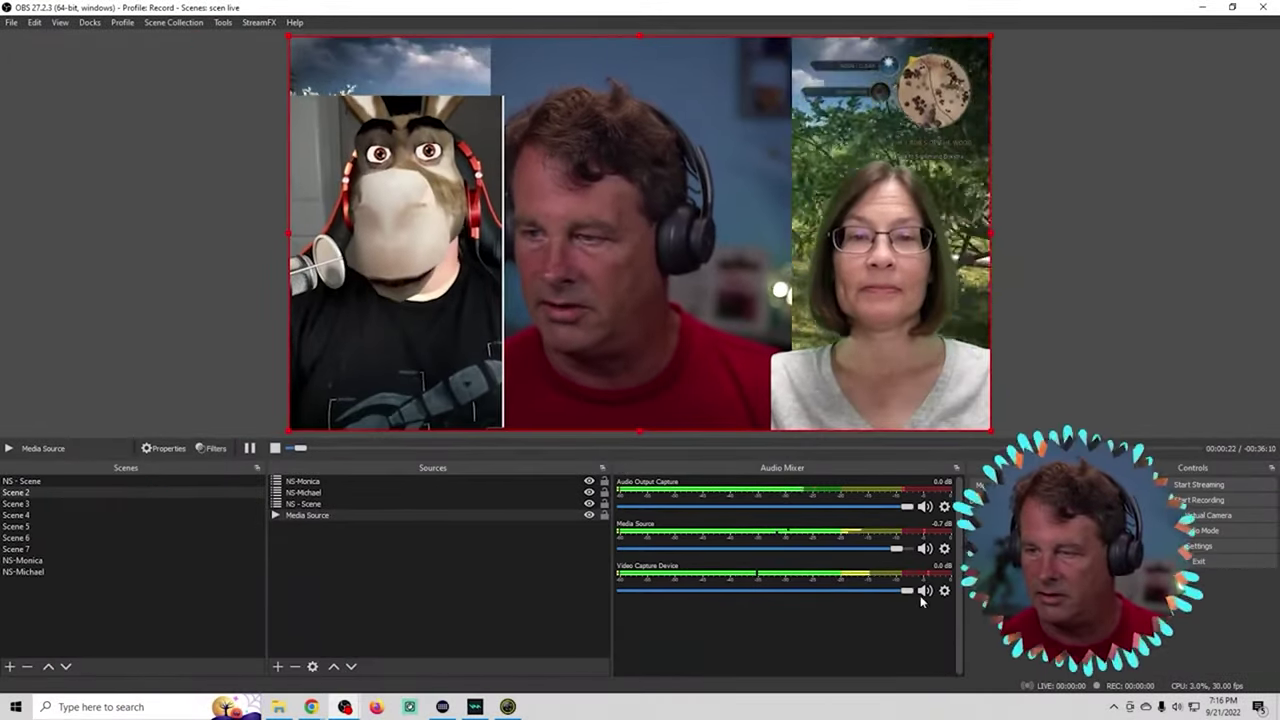